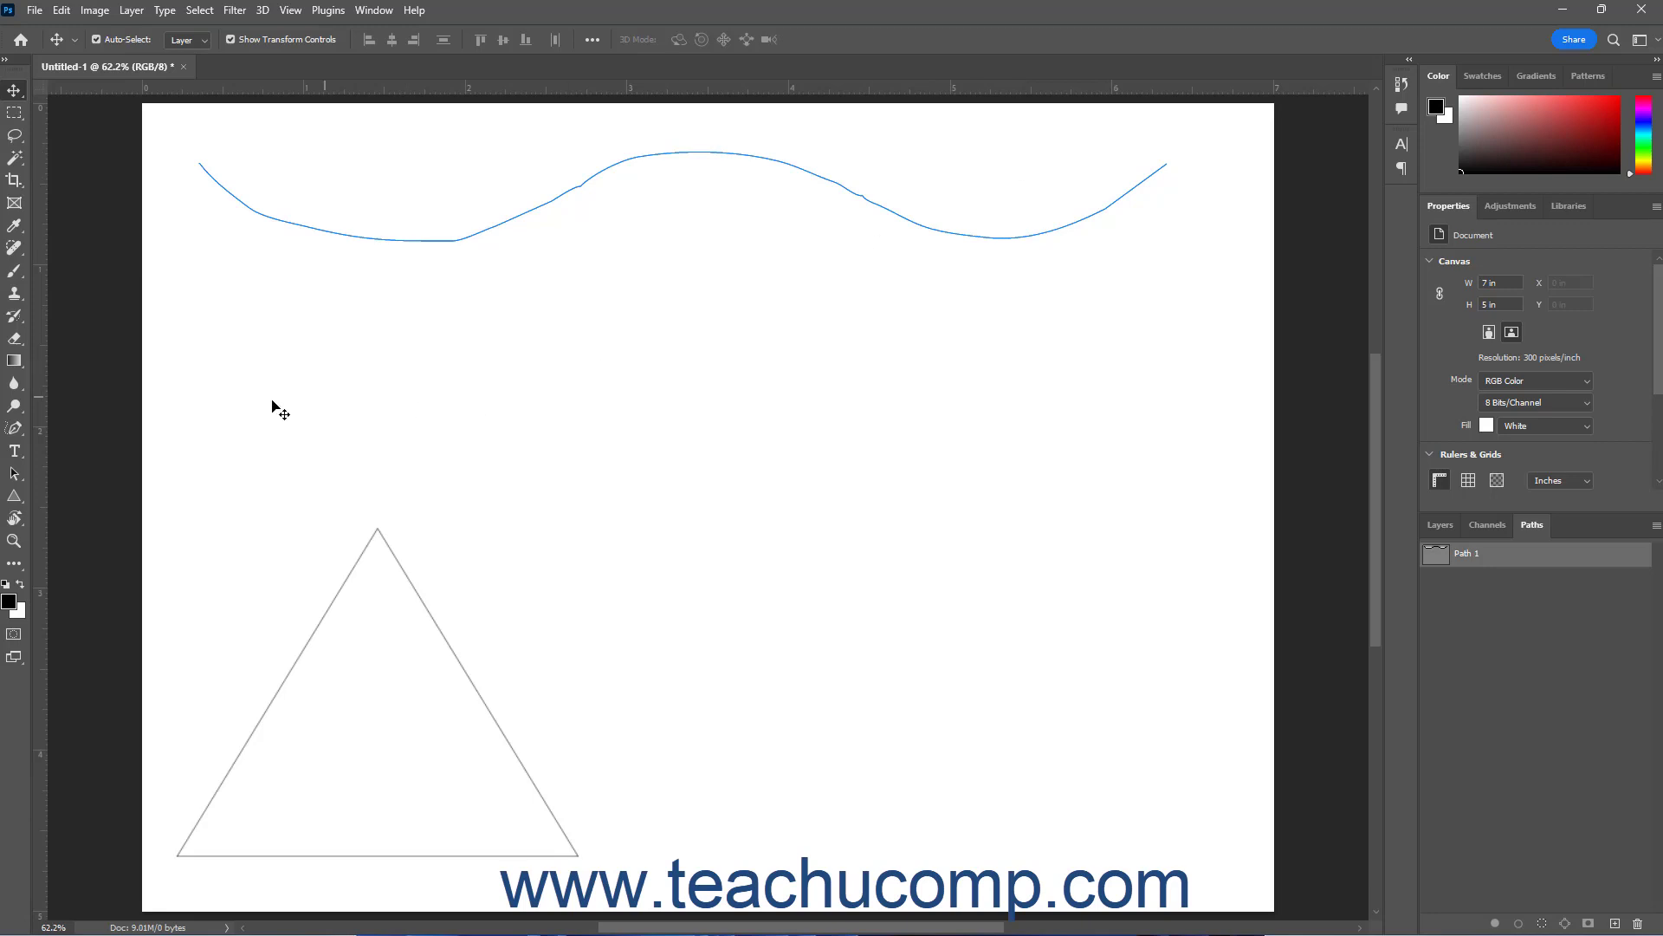
# Step: Activate the Horizontal Type tool and display Path 1 on the canvas
pyautogui.click(21, 455)
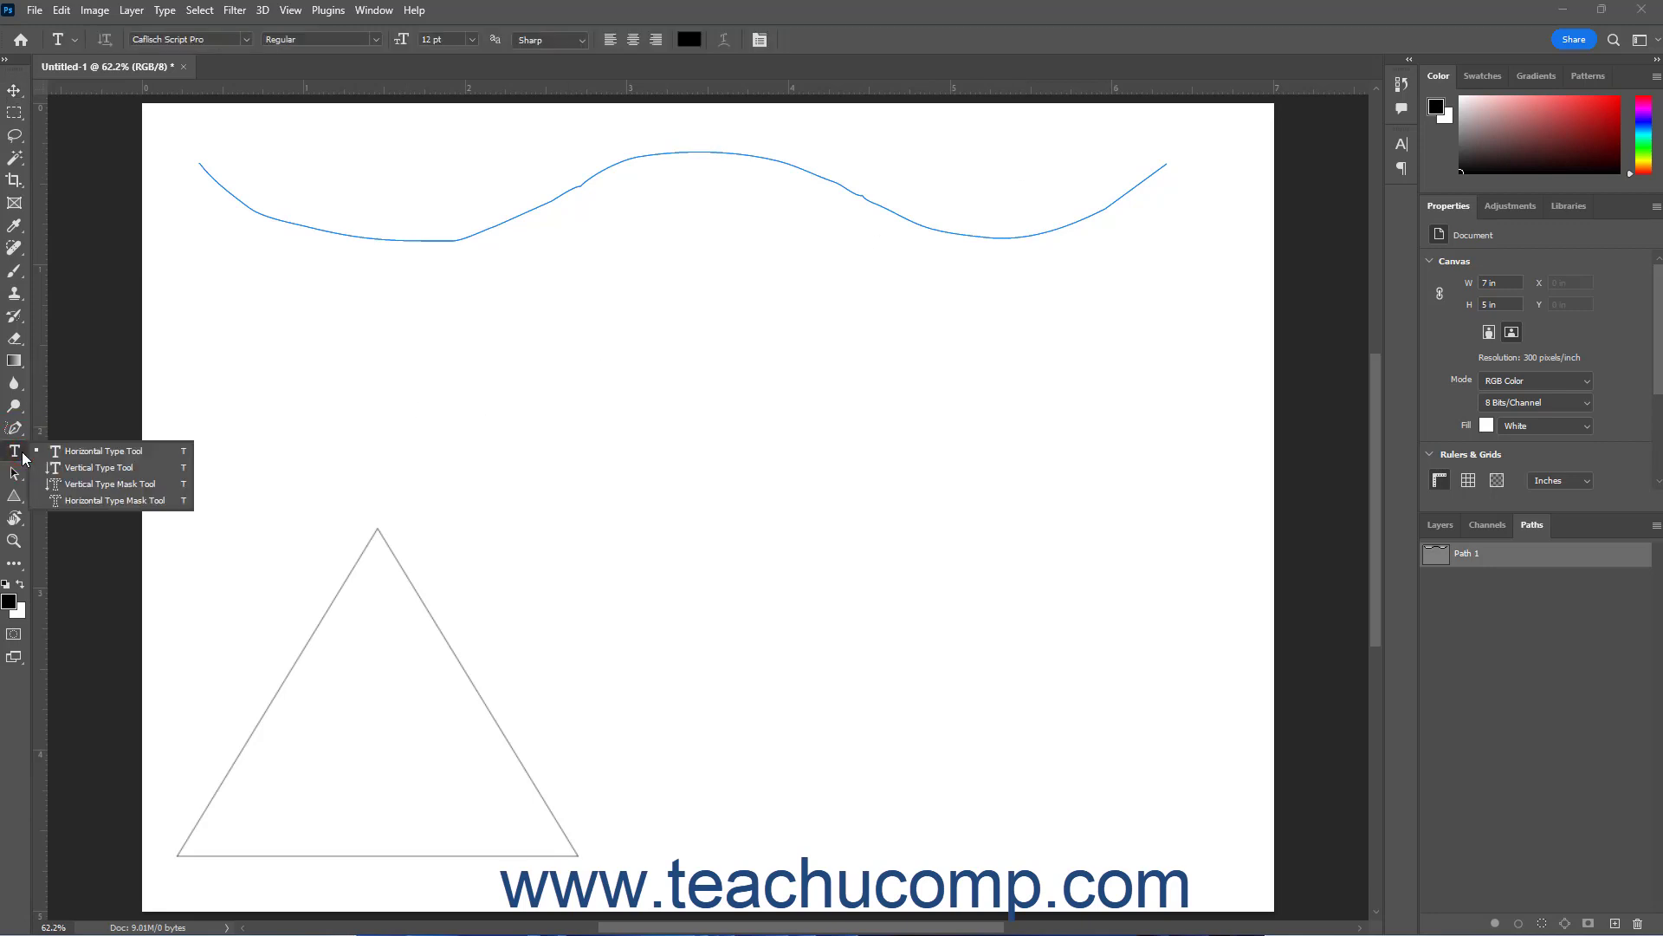
pyautogui.click(95, 451)
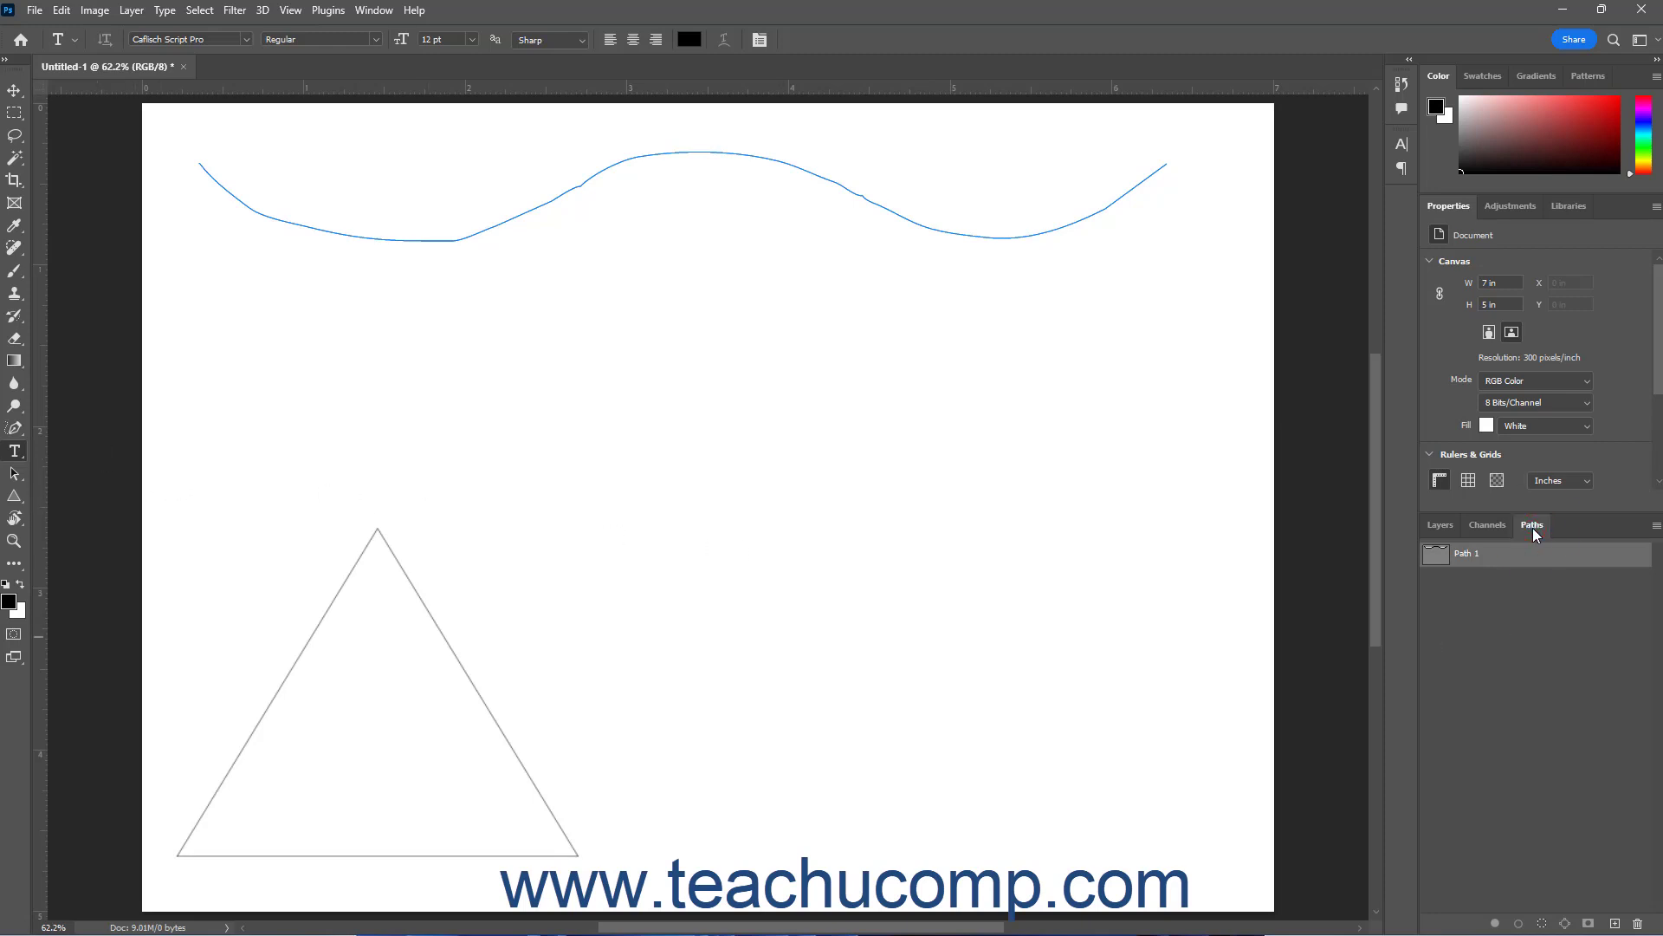
pyautogui.click(1522, 570)
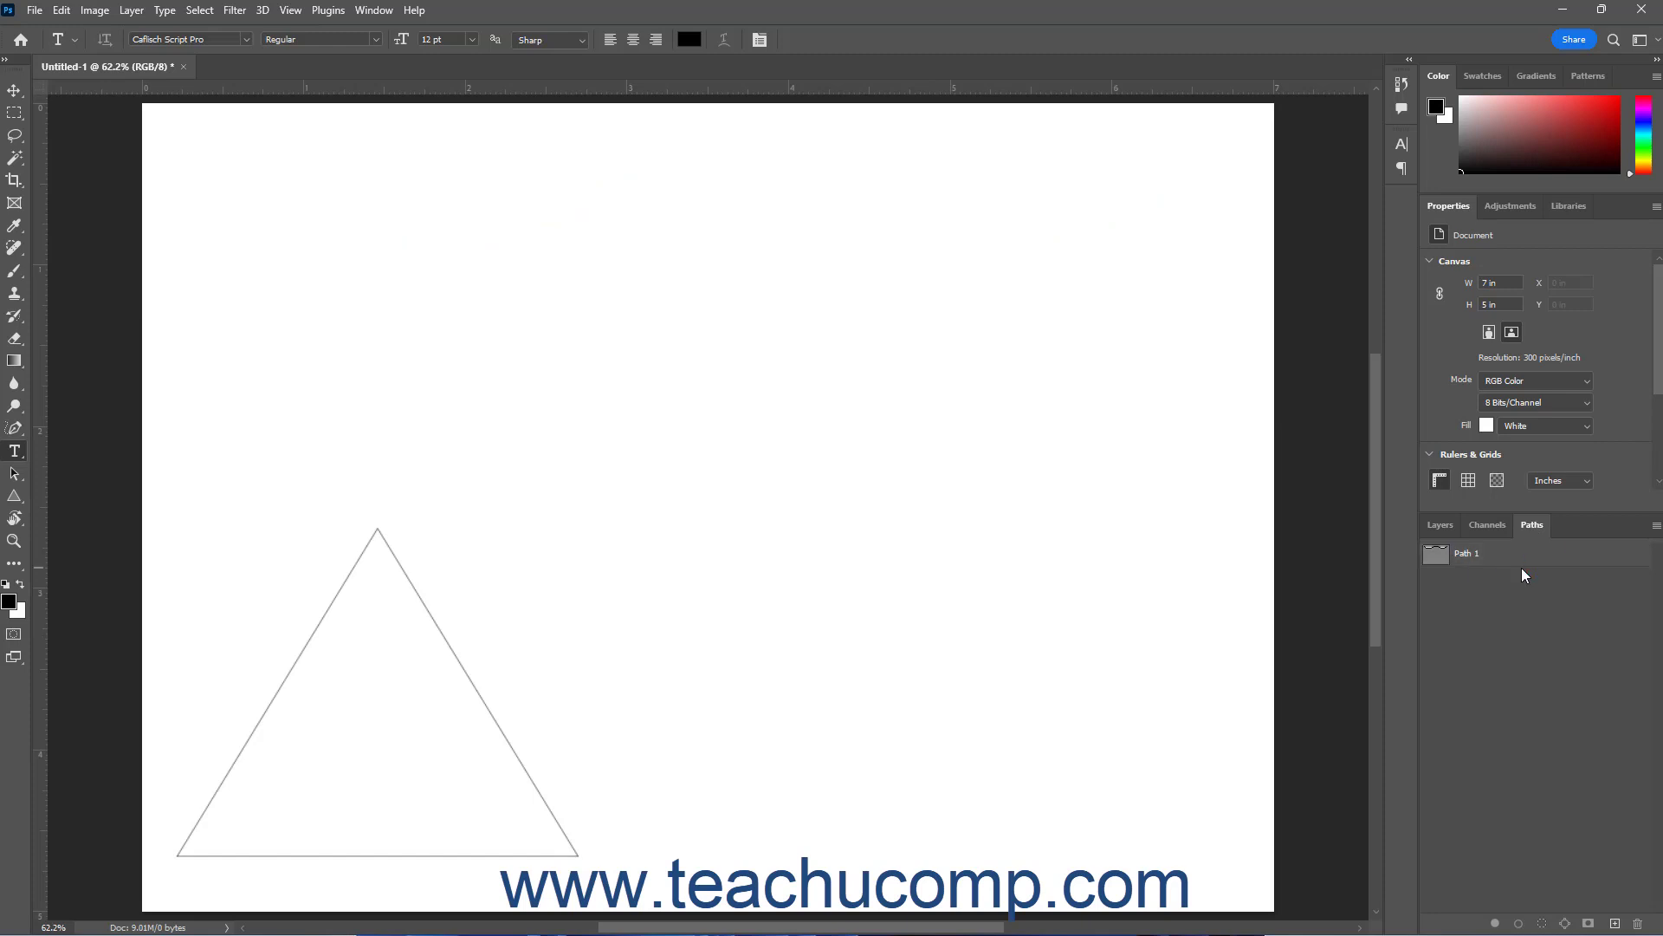
pyautogui.click(1520, 555)
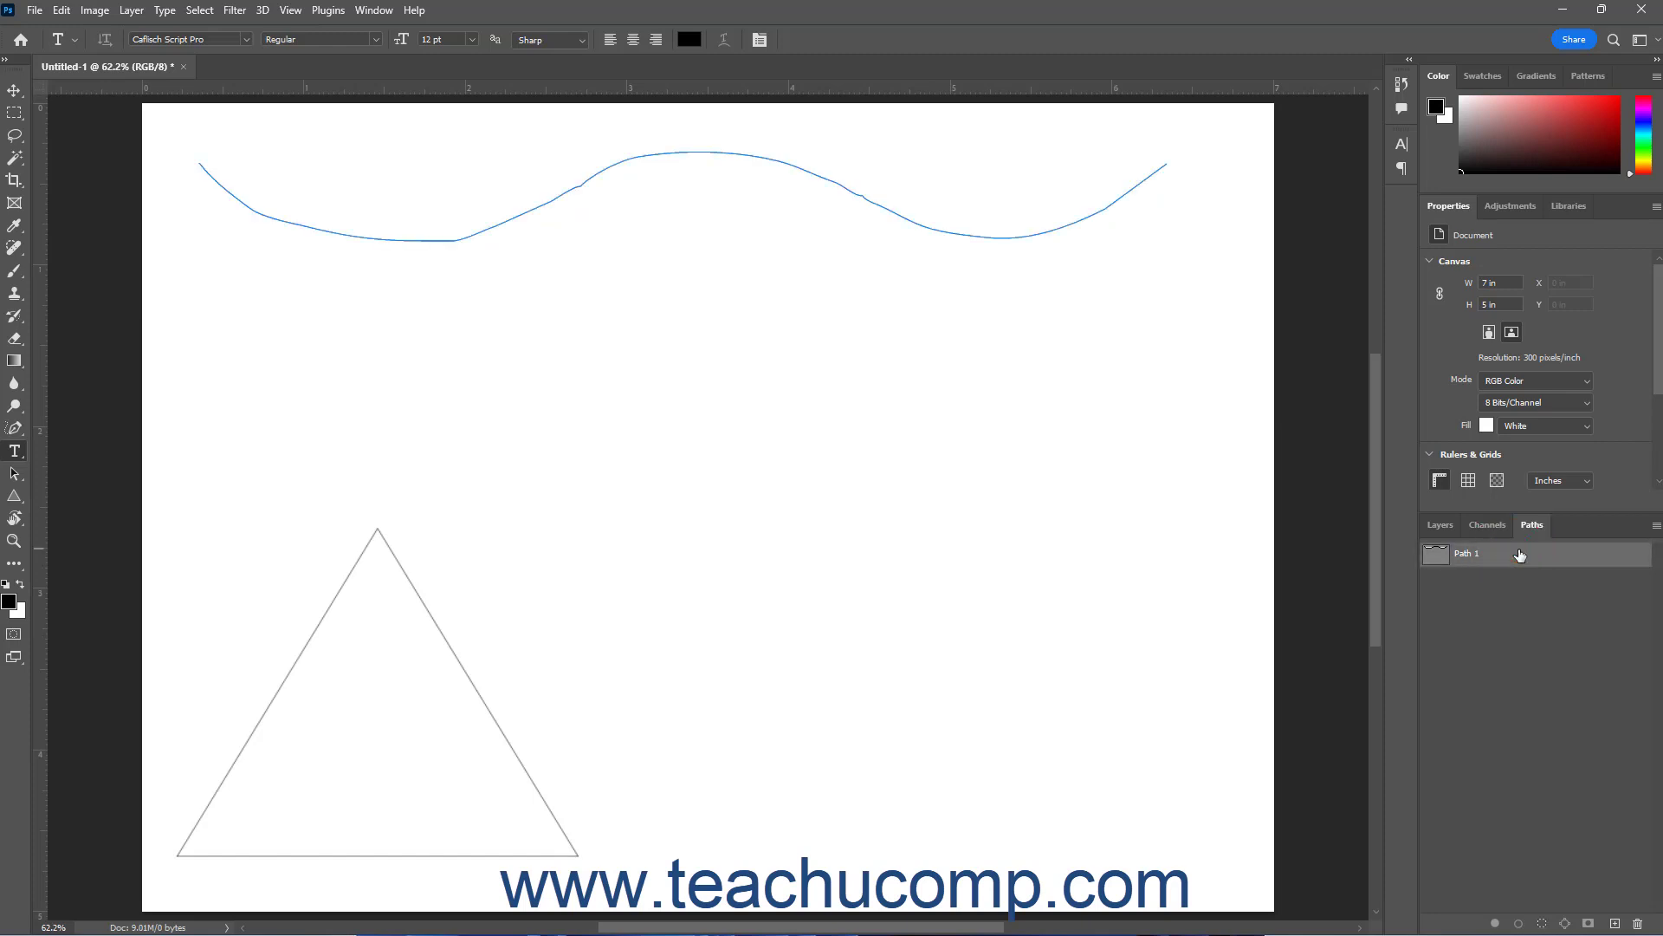
# Step: Select the Triangle 1 layer to view its shape path alongside Path 1, leaving no path selected
pyautogui.click(1439, 525)
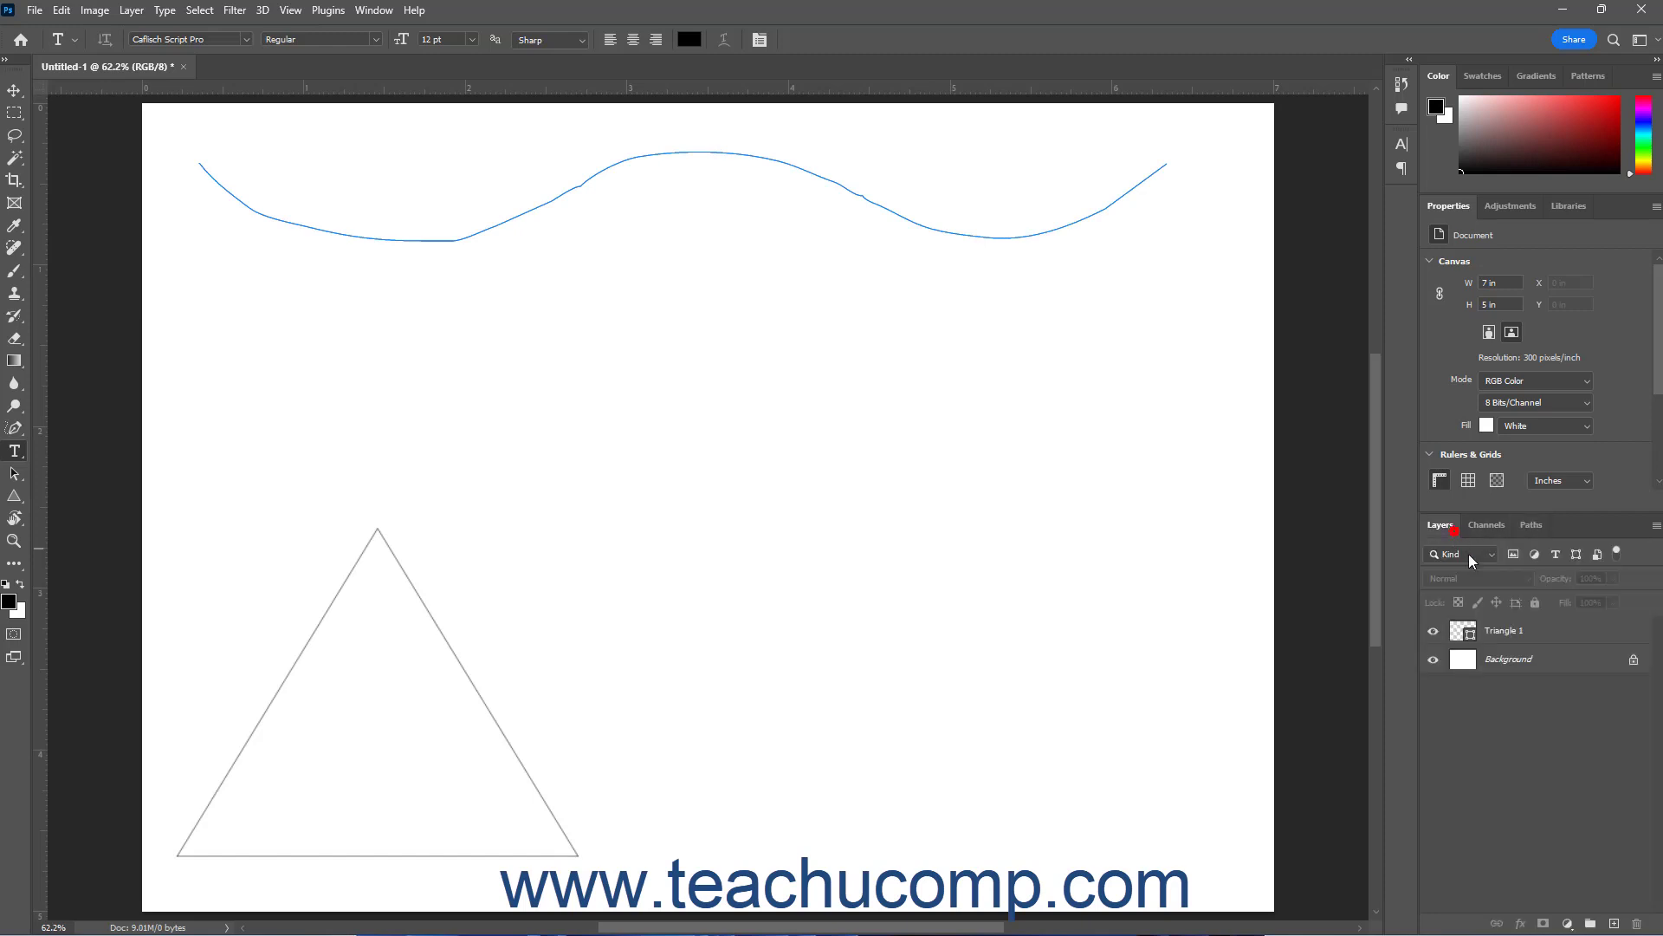
pyautogui.click(1507, 637)
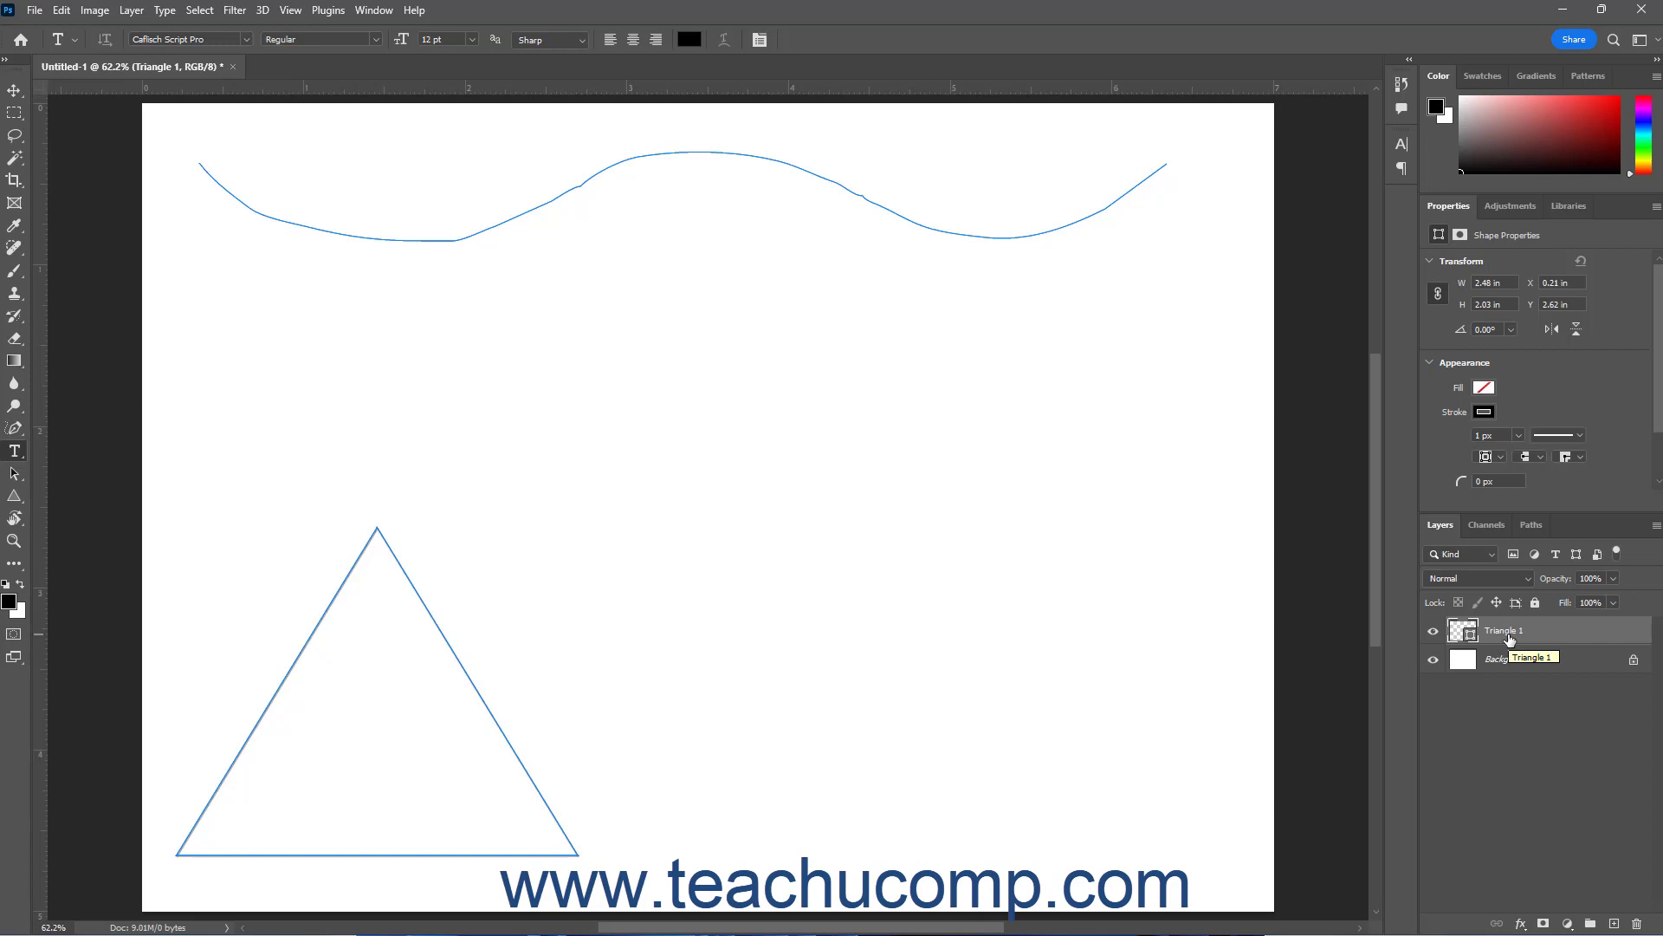
pyautogui.click(1532, 525)
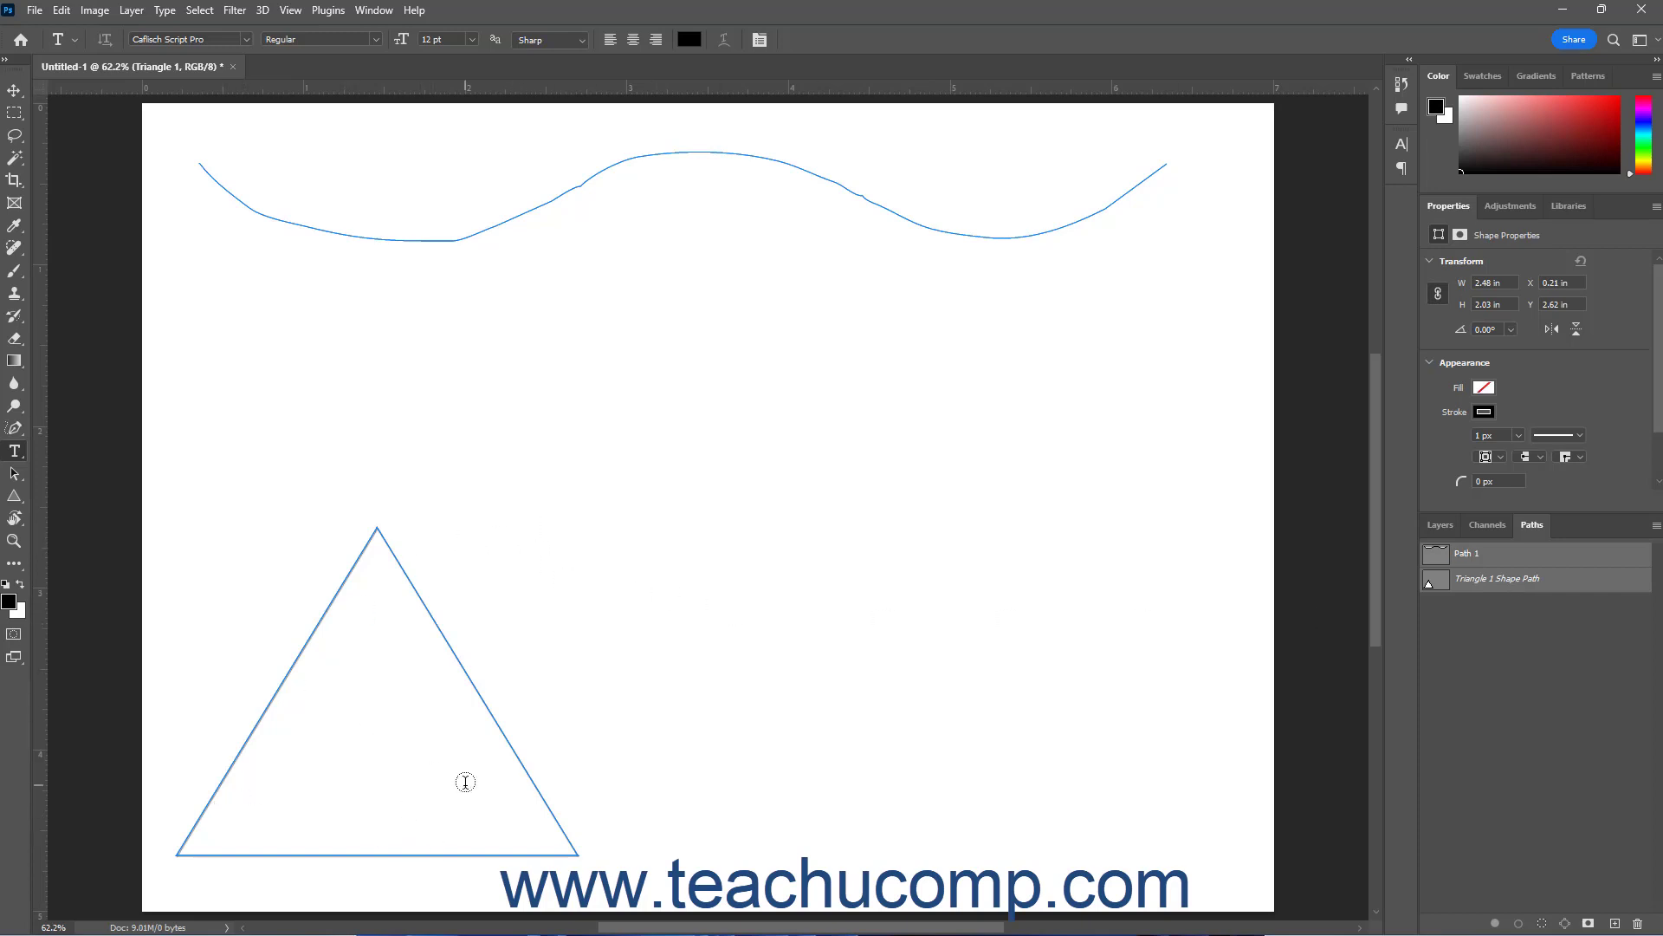
pyautogui.click(1504, 561)
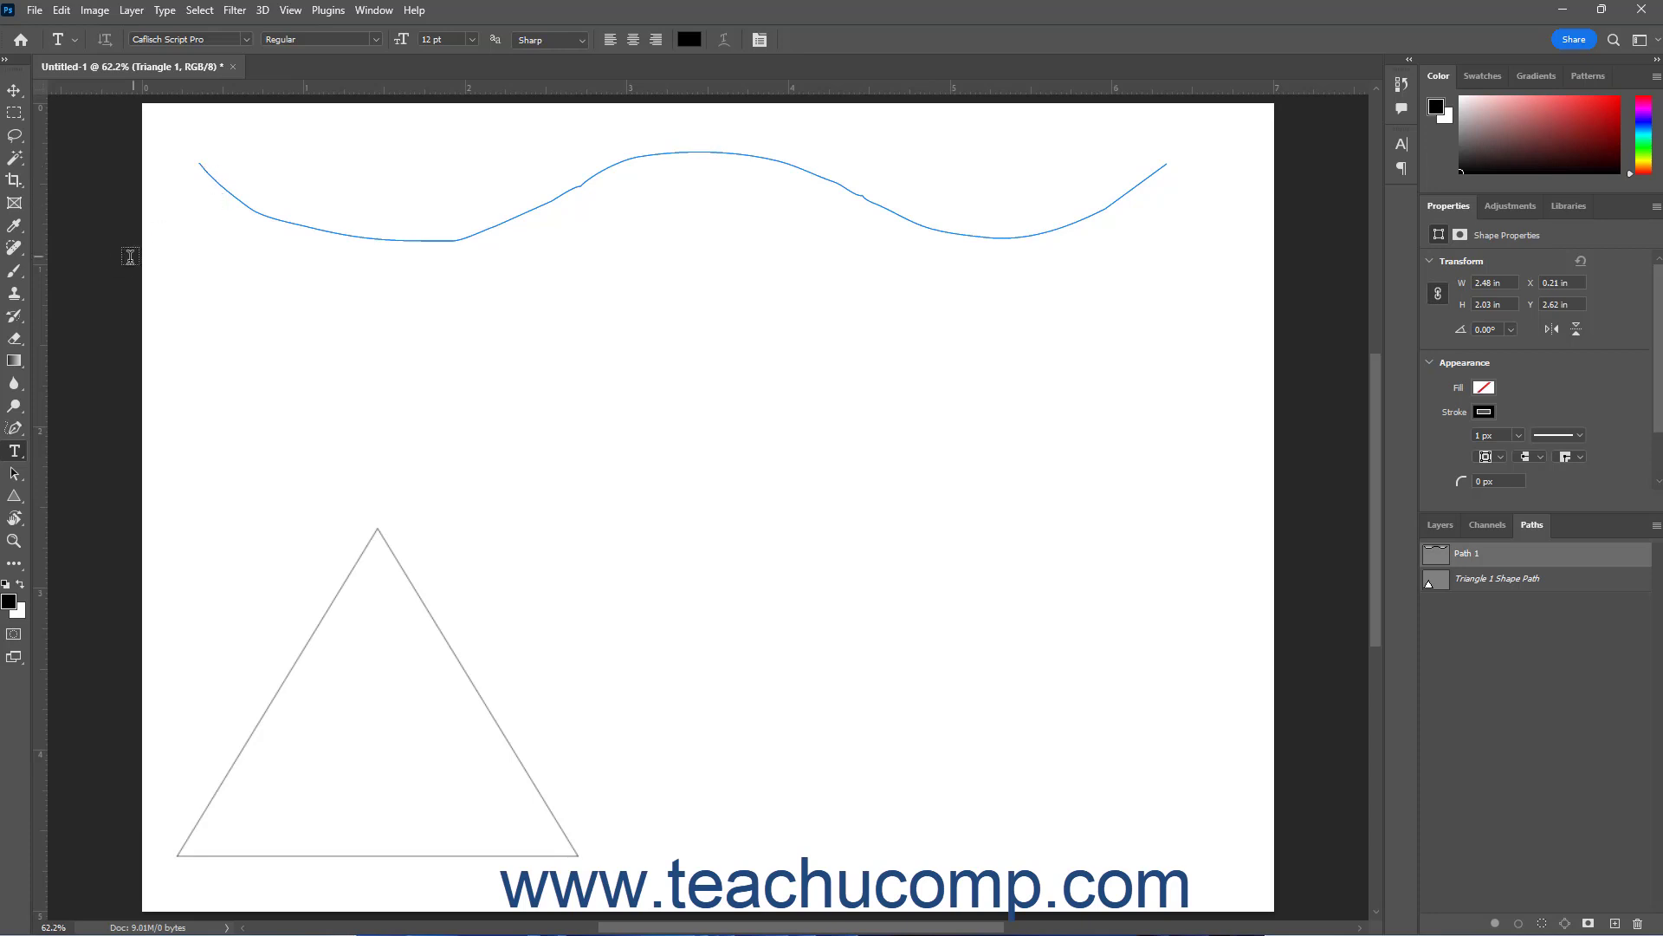
pyautogui.click(1494, 613)
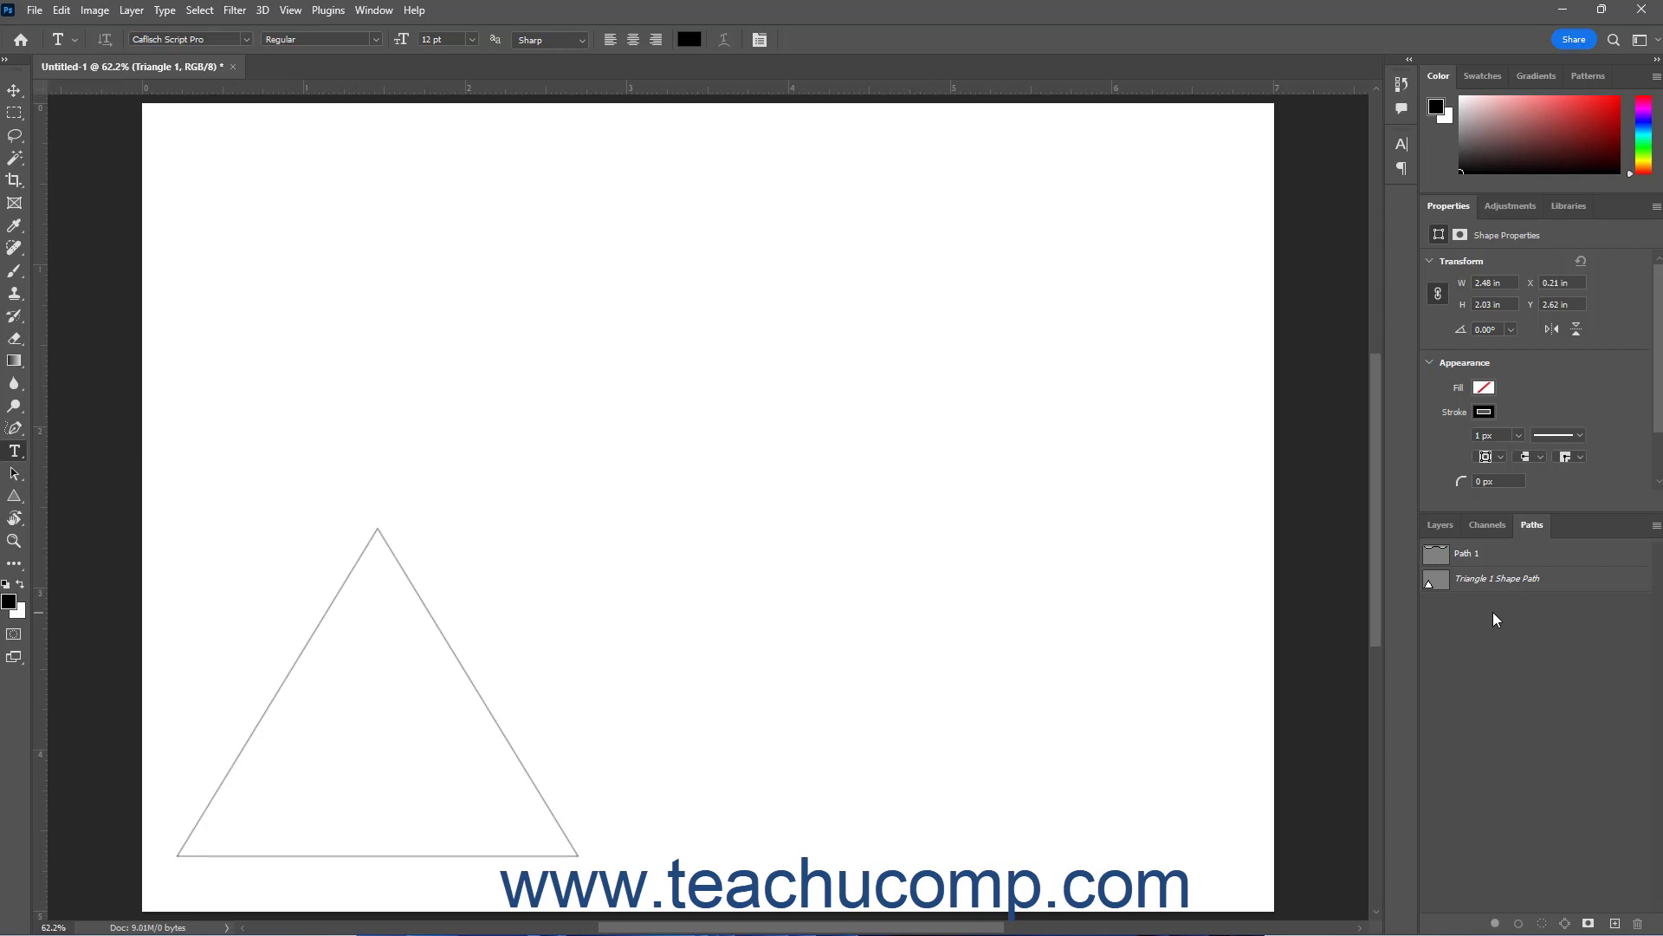
pyautogui.click(369, 10)
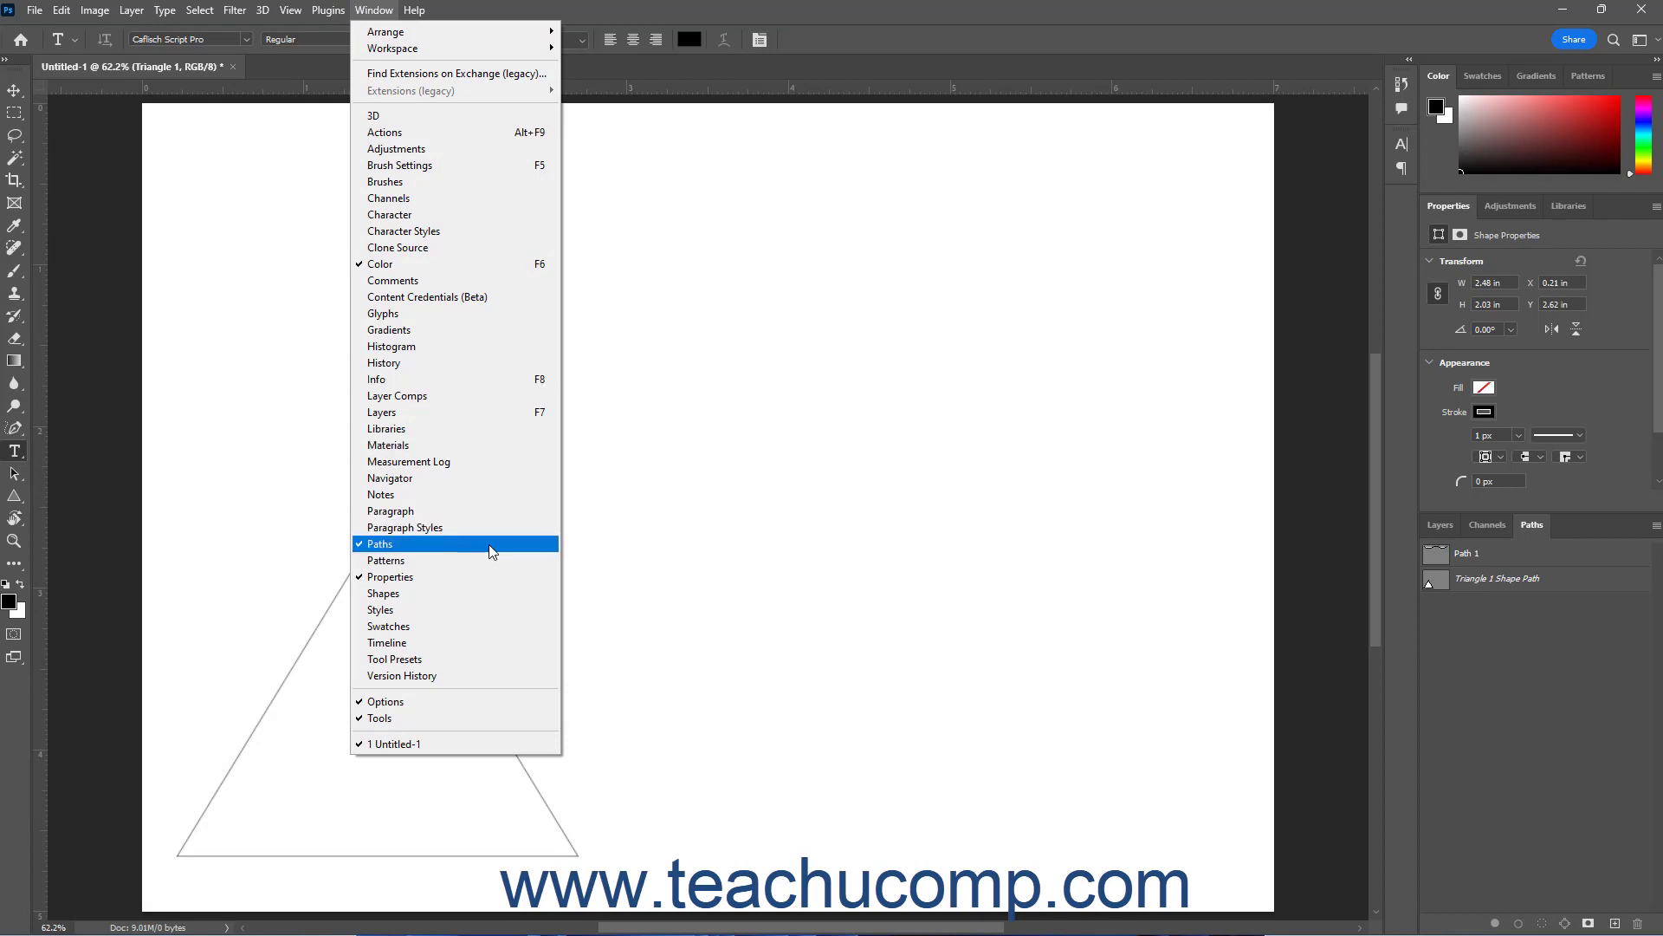
pyautogui.click(1527, 524)
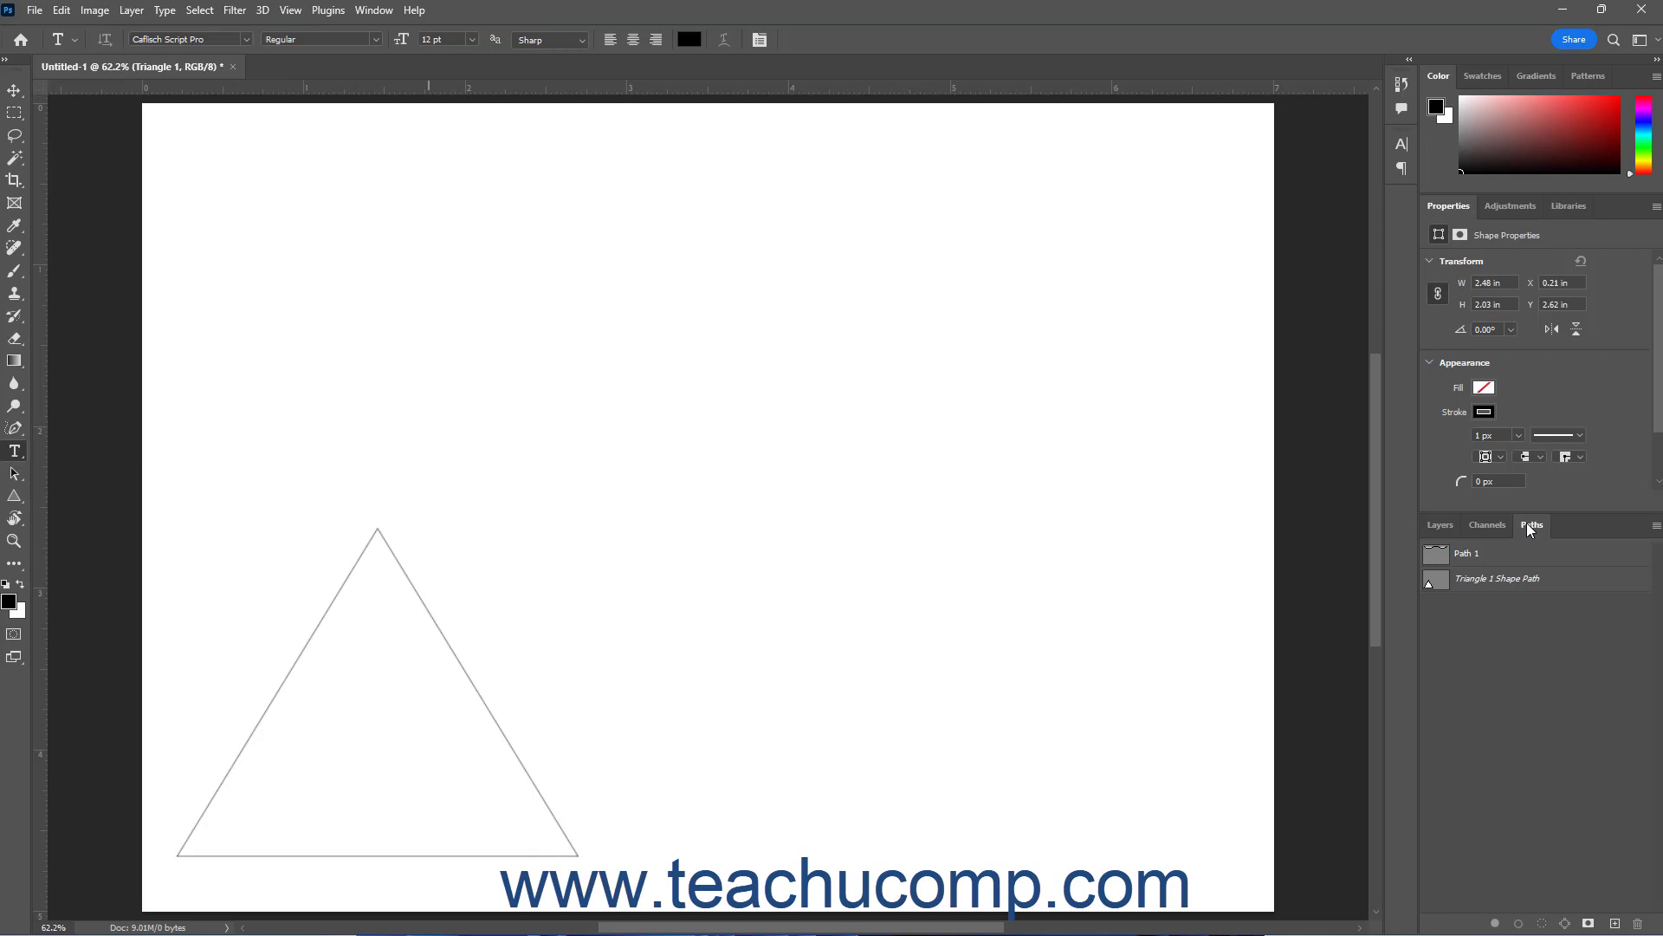
# Step: Add a new path and draw a wave about 6.2 in wide and 0.7 in high above the triangle with the Freeform Pen in Path mode
pyautogui.click(1615, 925)
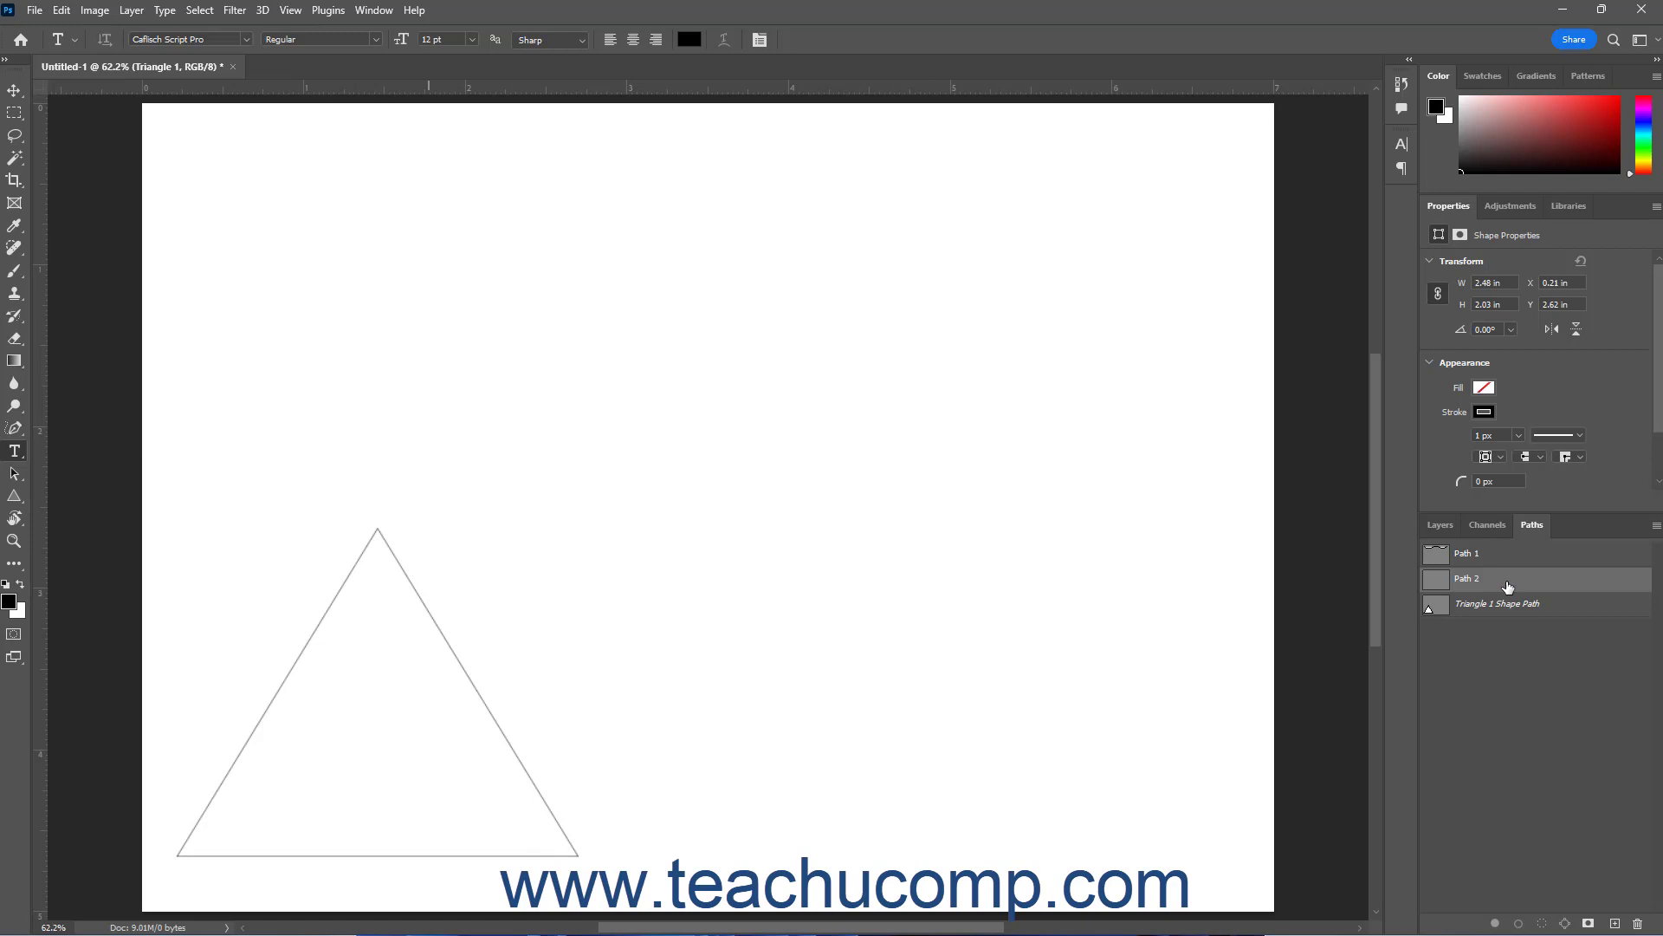
pyautogui.click(16, 430)
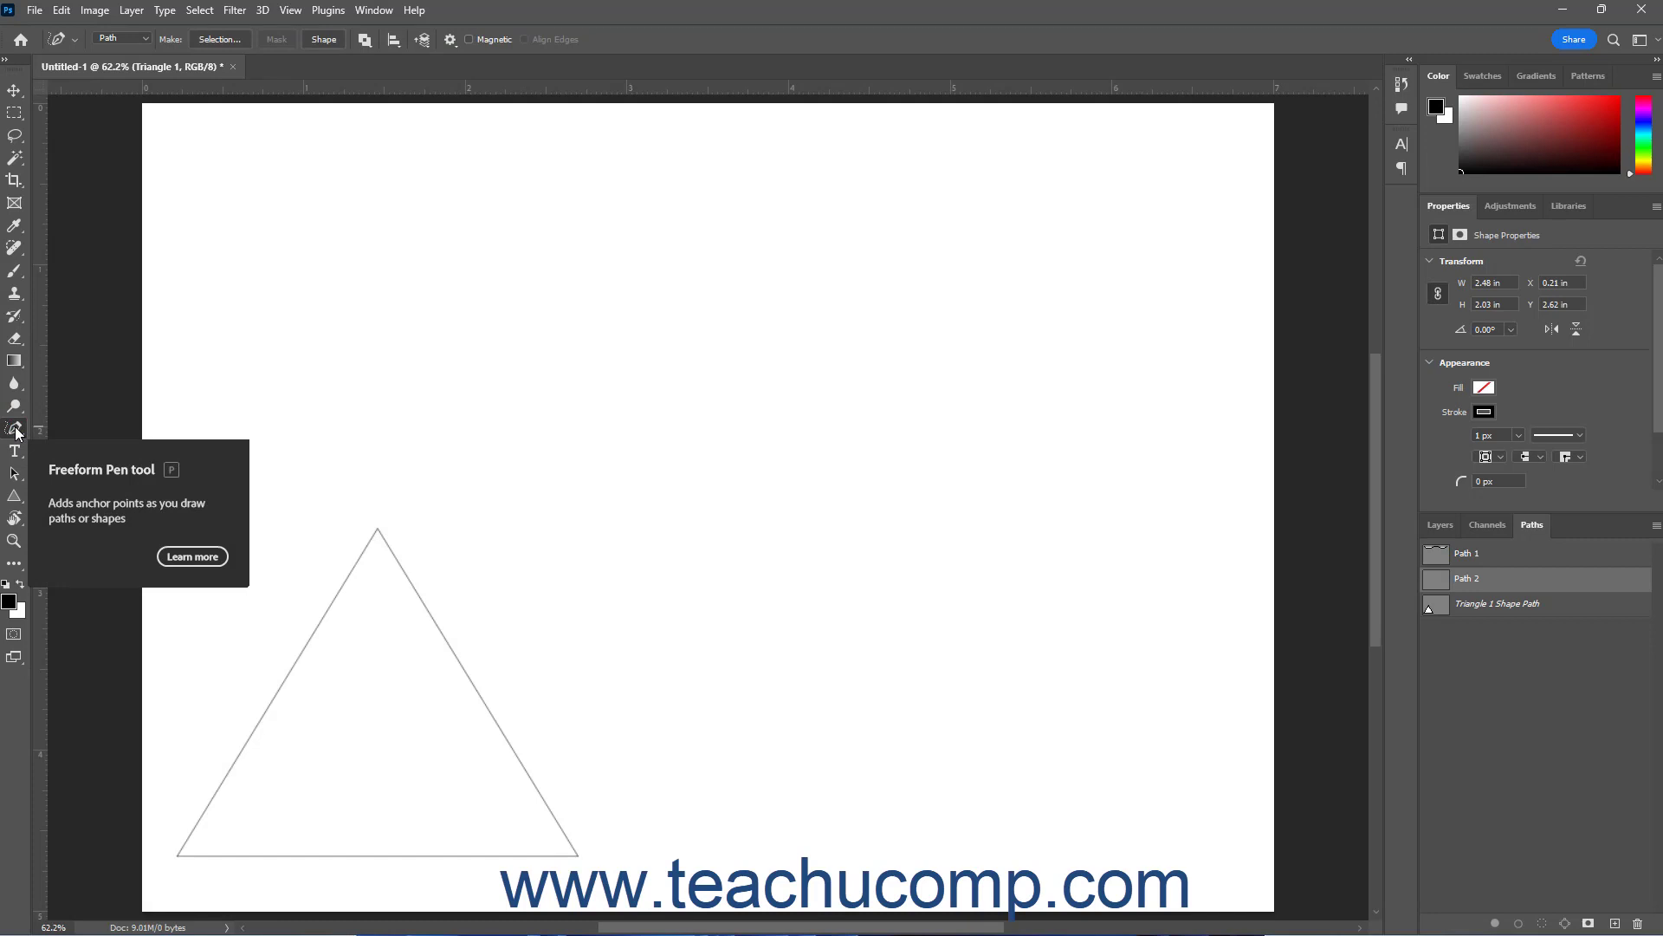
pyautogui.click(17, 432)
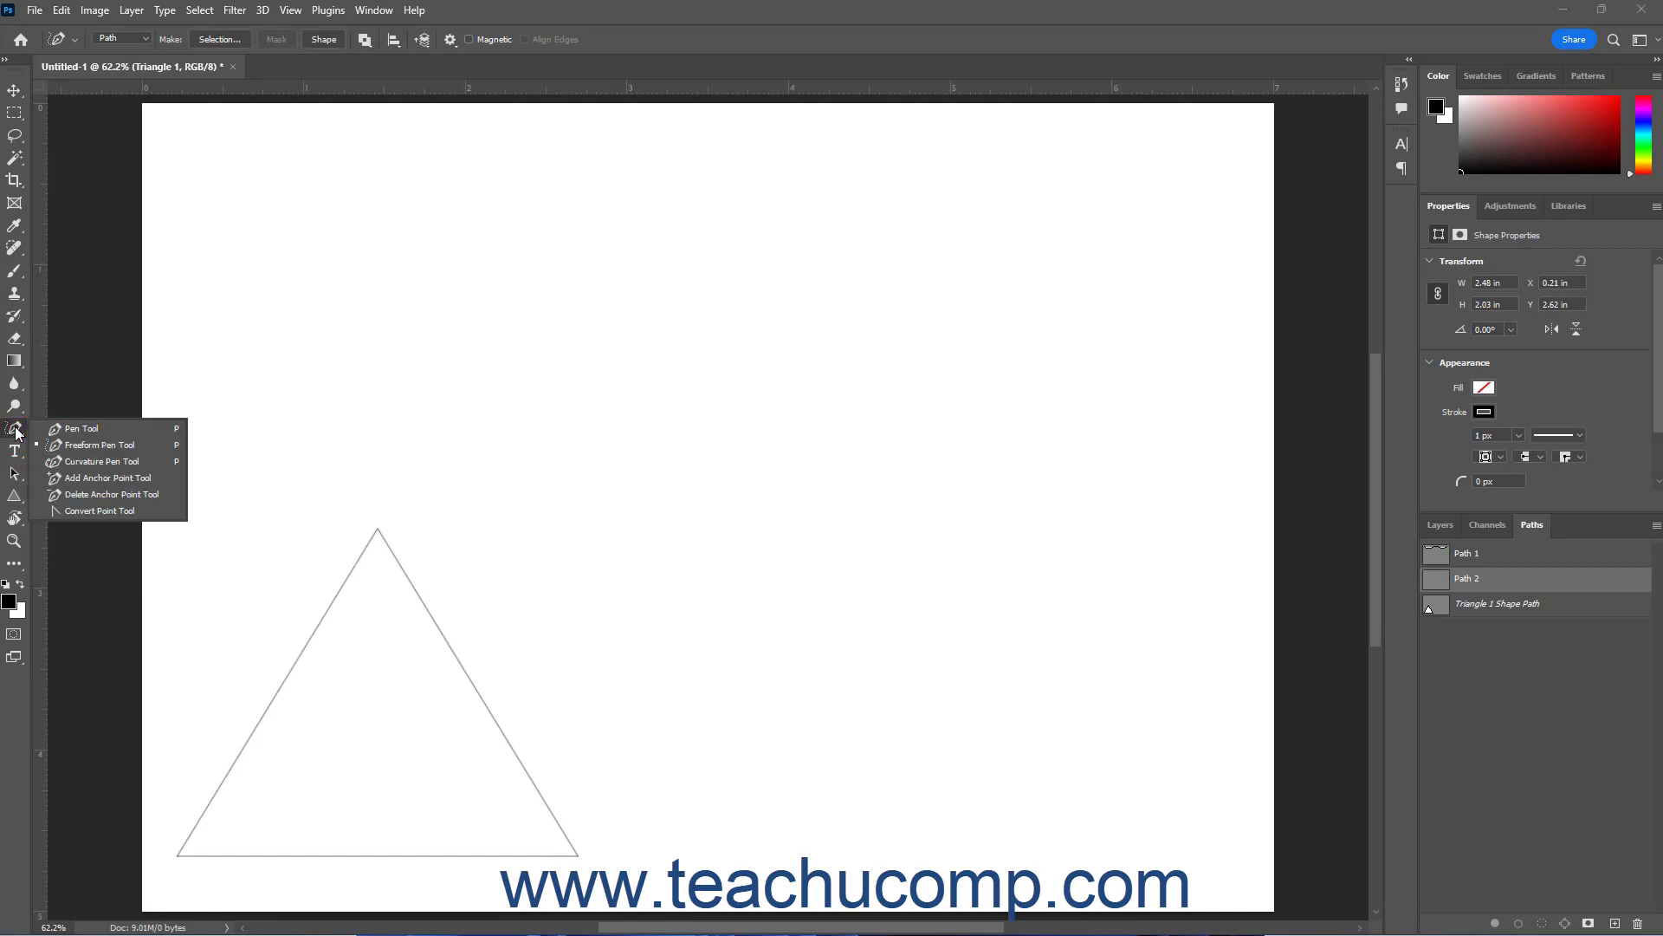
pyautogui.click(80, 449)
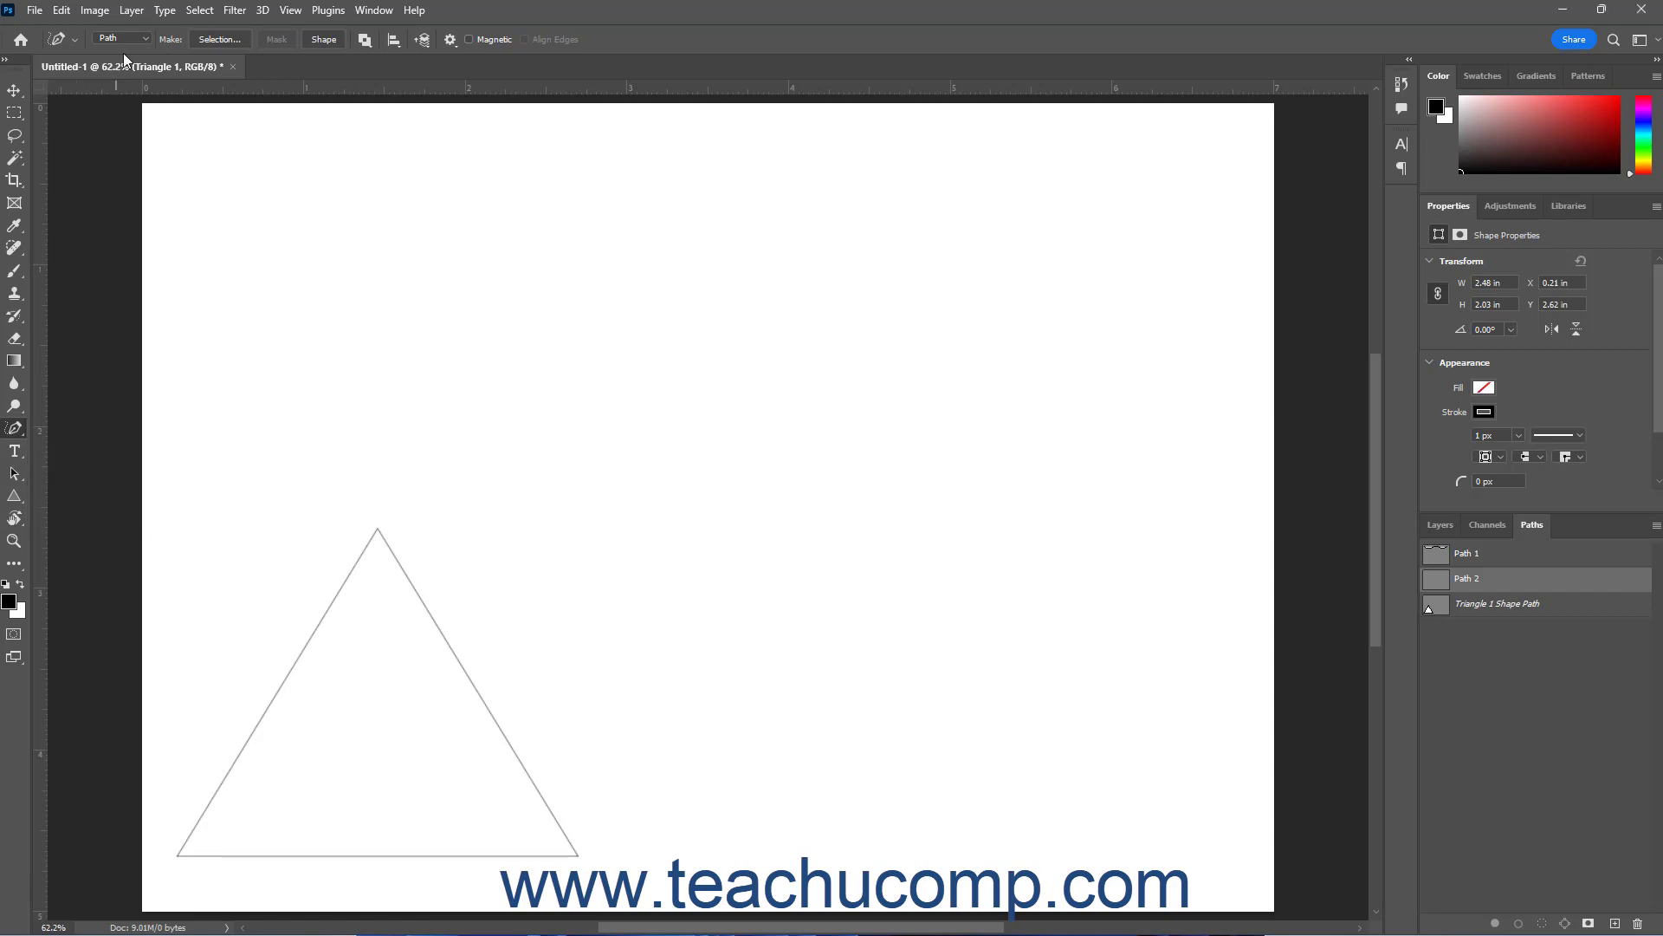
pyautogui.click(142, 39)
pyautogui.moveTo(177, 363)
pyautogui.mouseDown()
pyautogui.moveTo(255, 289)
pyautogui.moveTo(331, 267)
pyautogui.moveTo(382, 275)
pyautogui.moveTo(514, 365)
pyautogui.moveTo(588, 370)
pyautogui.moveTo(705, 273)
pyautogui.moveTo(751, 264)
pyautogui.moveTo(867, 301)
pyautogui.moveTo(975, 375)
pyautogui.moveTo(1054, 372)
pyautogui.moveTo(1180, 271)
pyautogui.mouseUp()
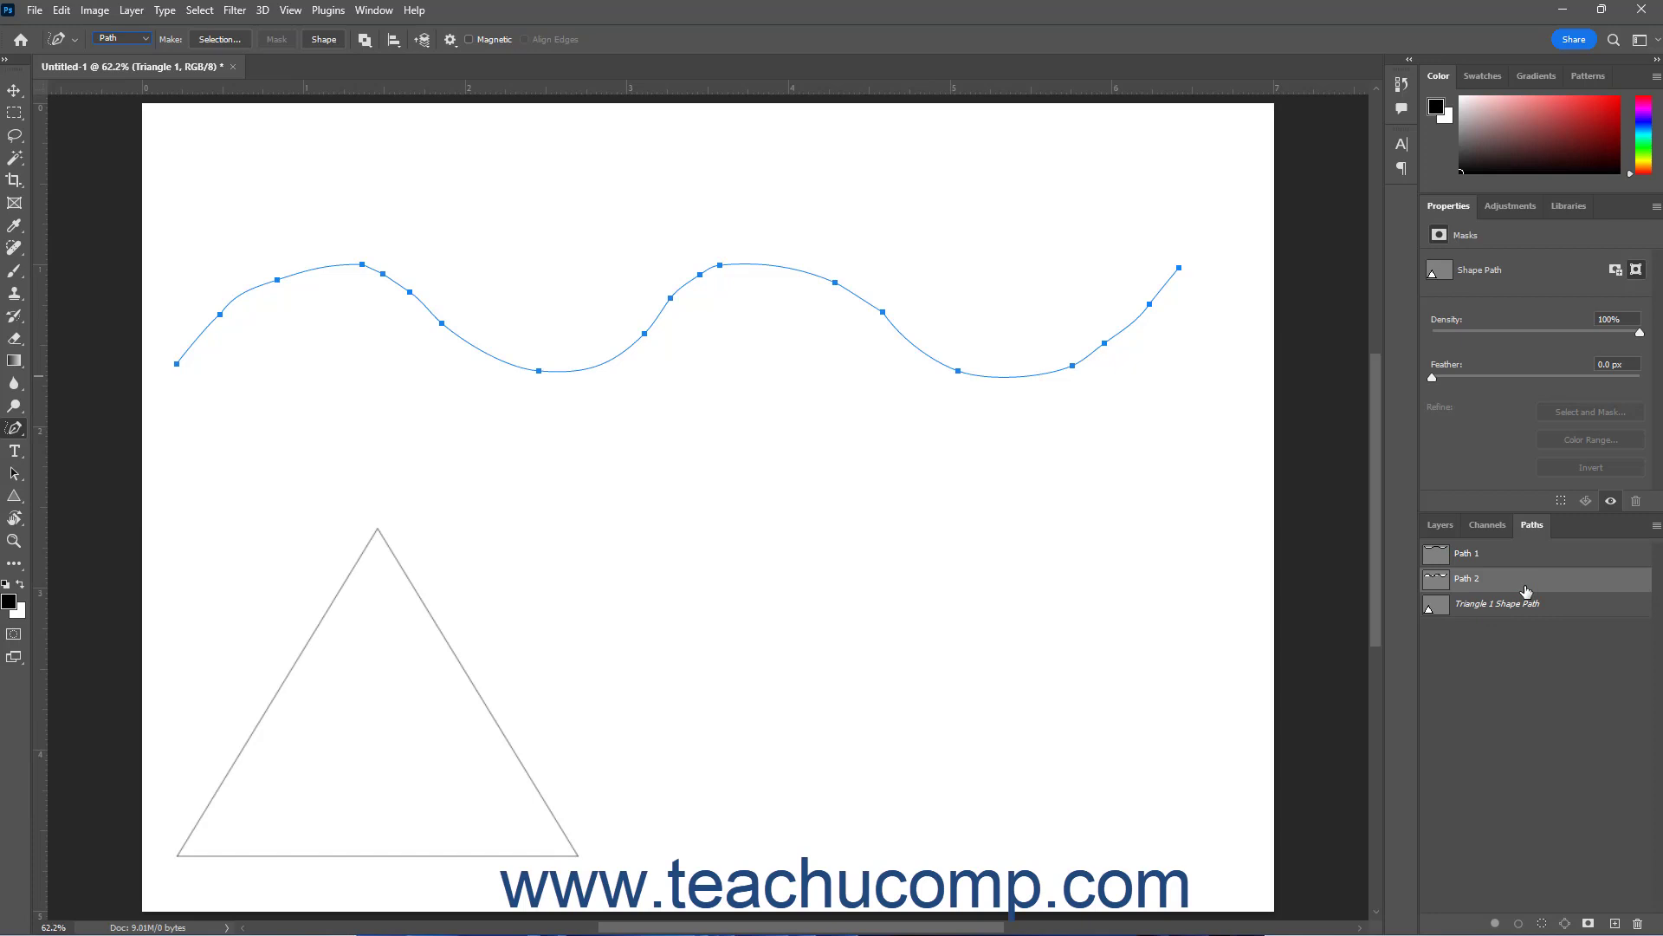
# Step: Create a new empty layer above Triangle 1 and make it the active layer
pyautogui.click(1450, 527)
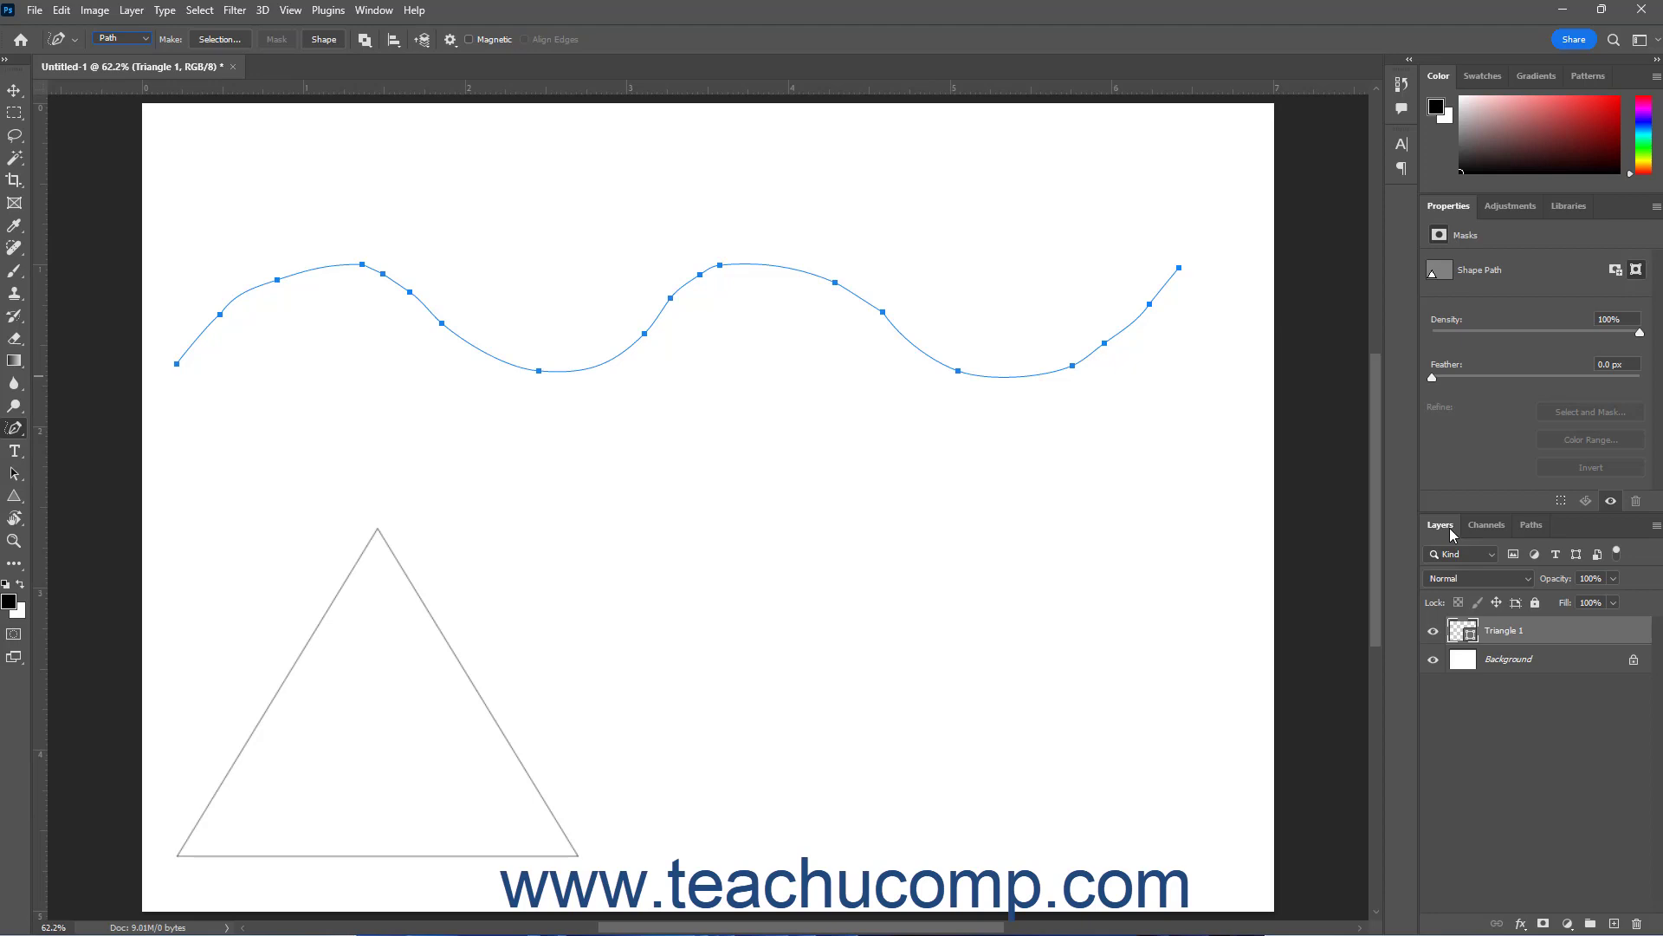
pyautogui.click(1613, 923)
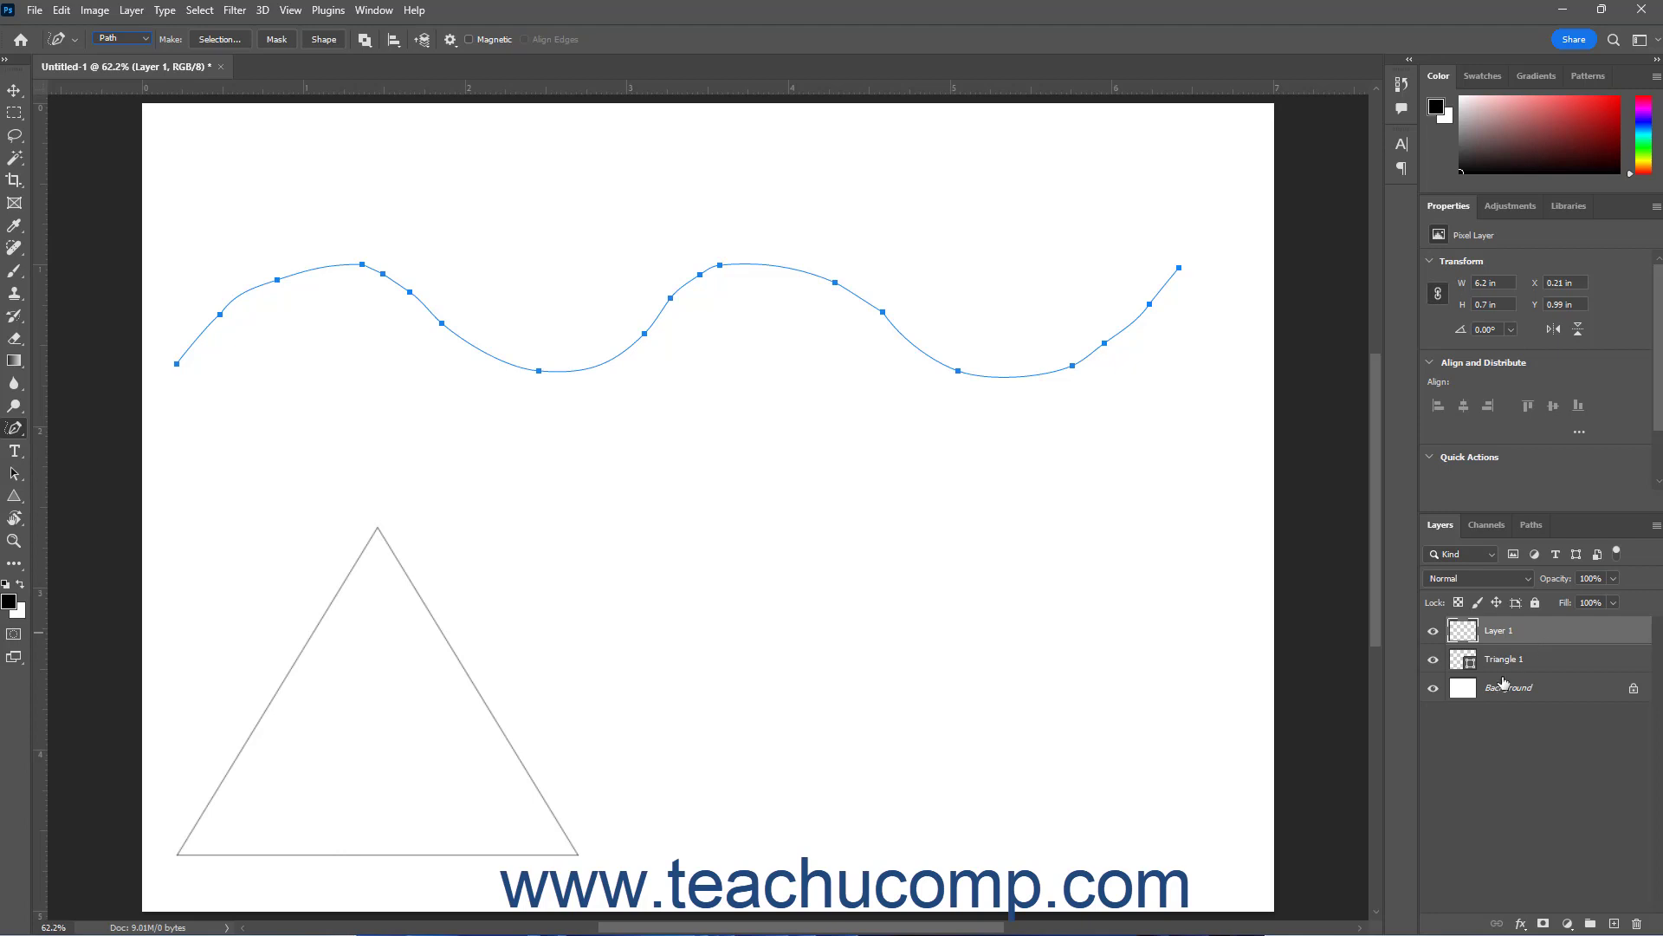
pyautogui.click(1534, 666)
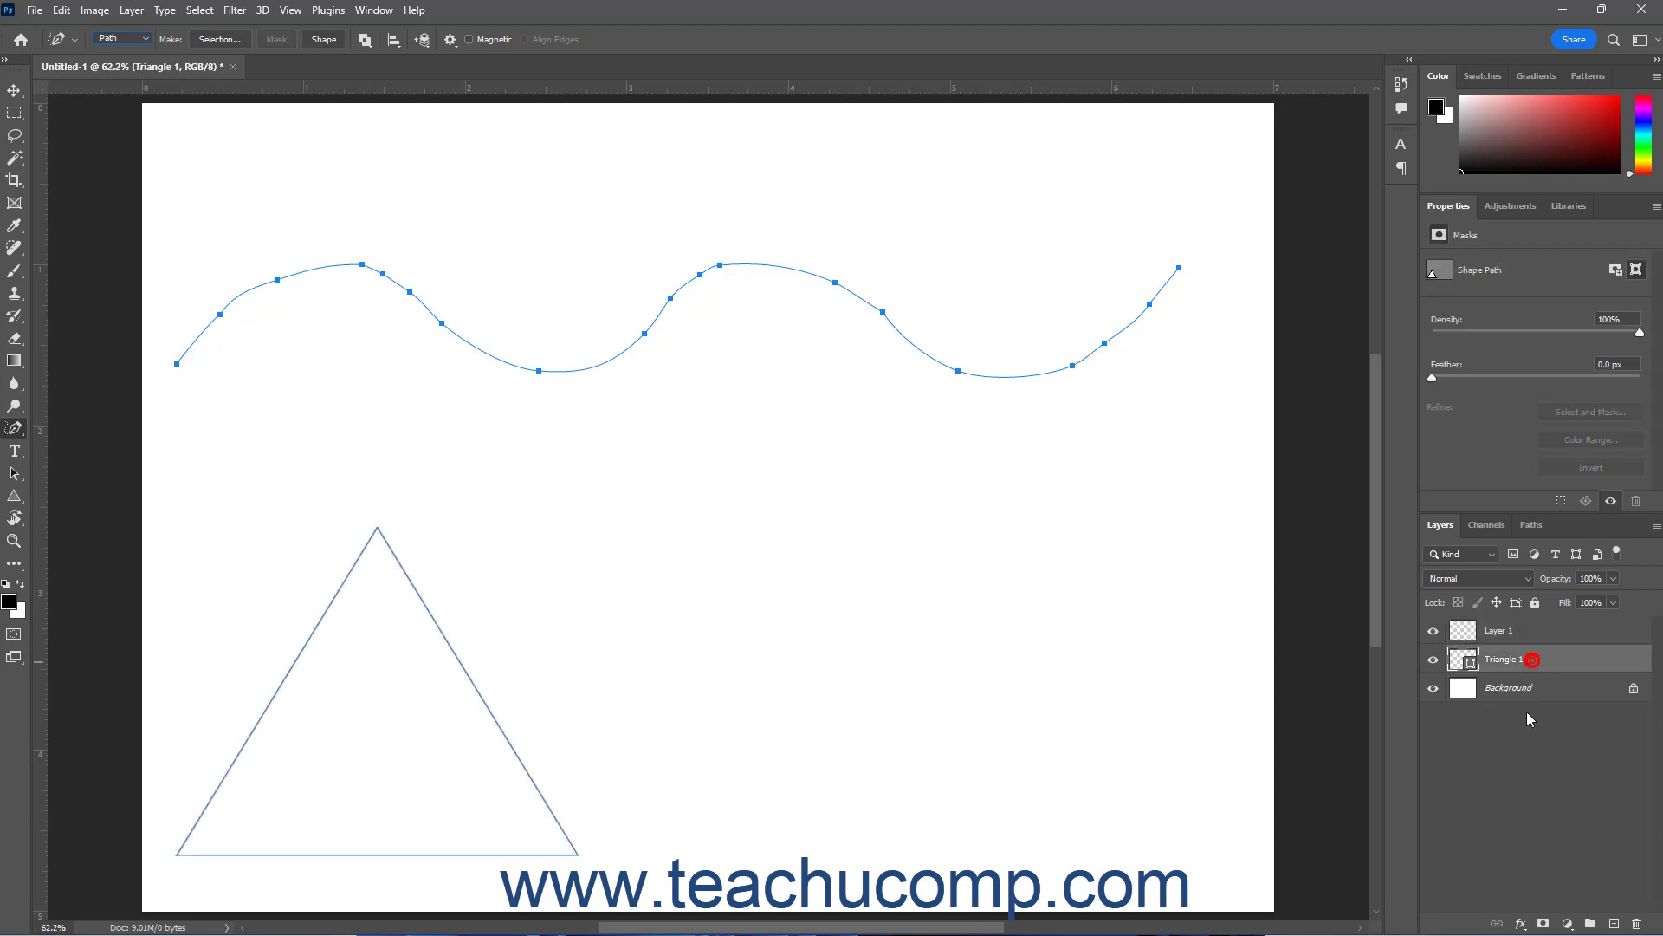
pyautogui.click(1547, 638)
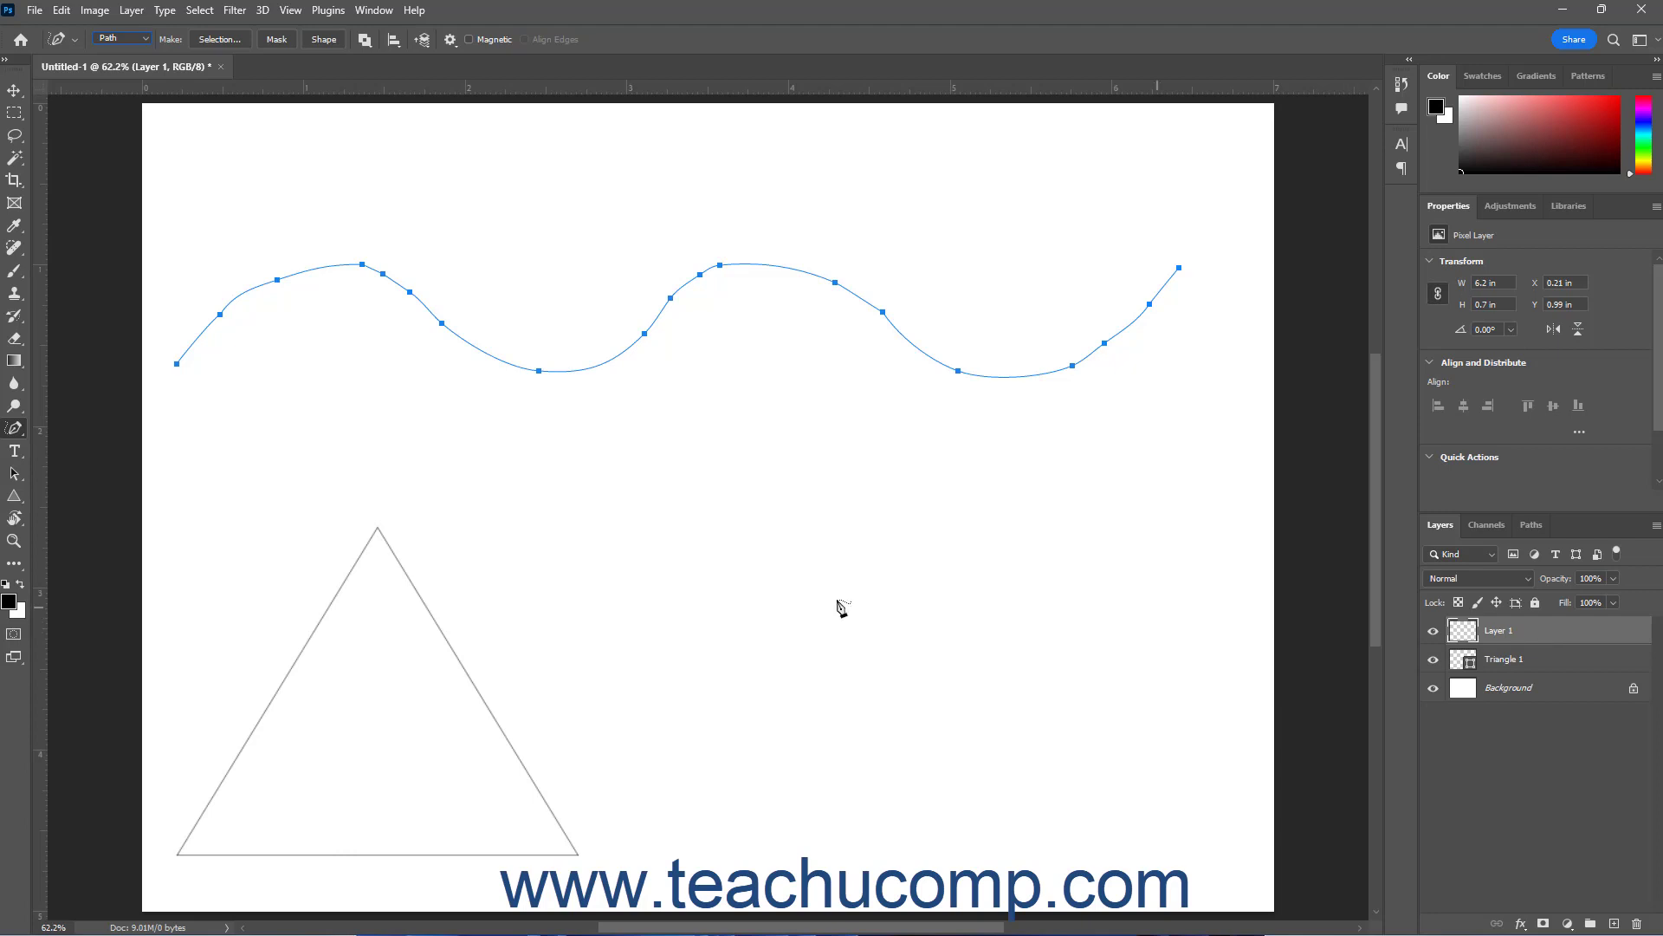
# Step: Start horizontal text near the left end of the wavy path with the Horizontal Type tool
pyautogui.click(14, 451)
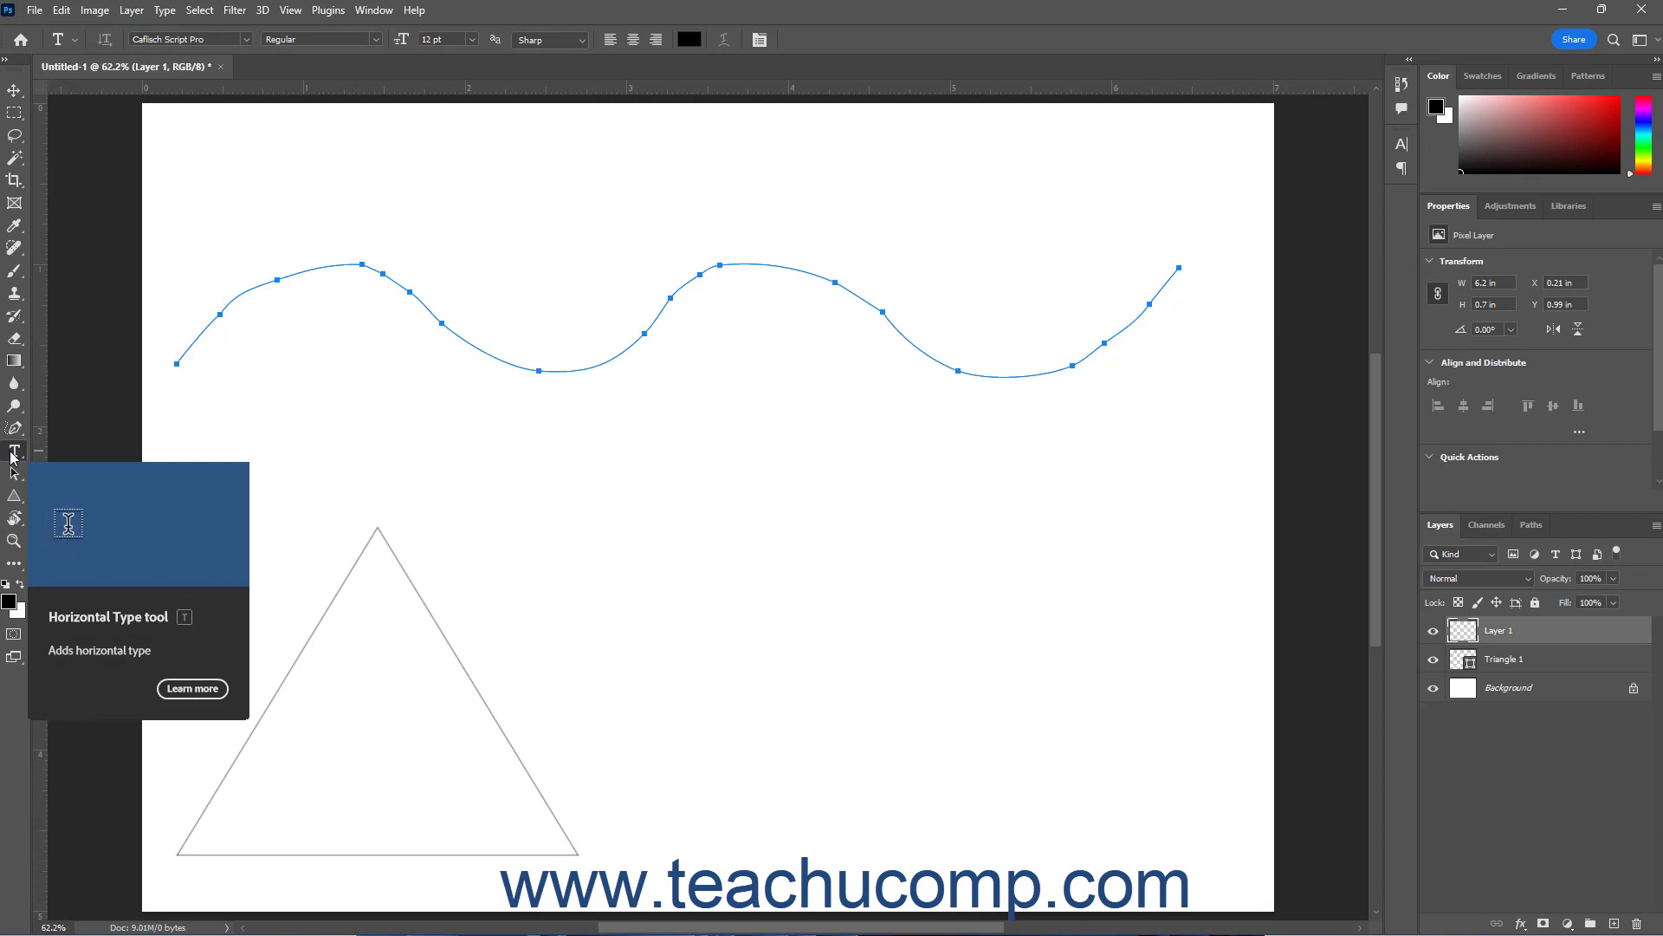
pyautogui.click(12, 454)
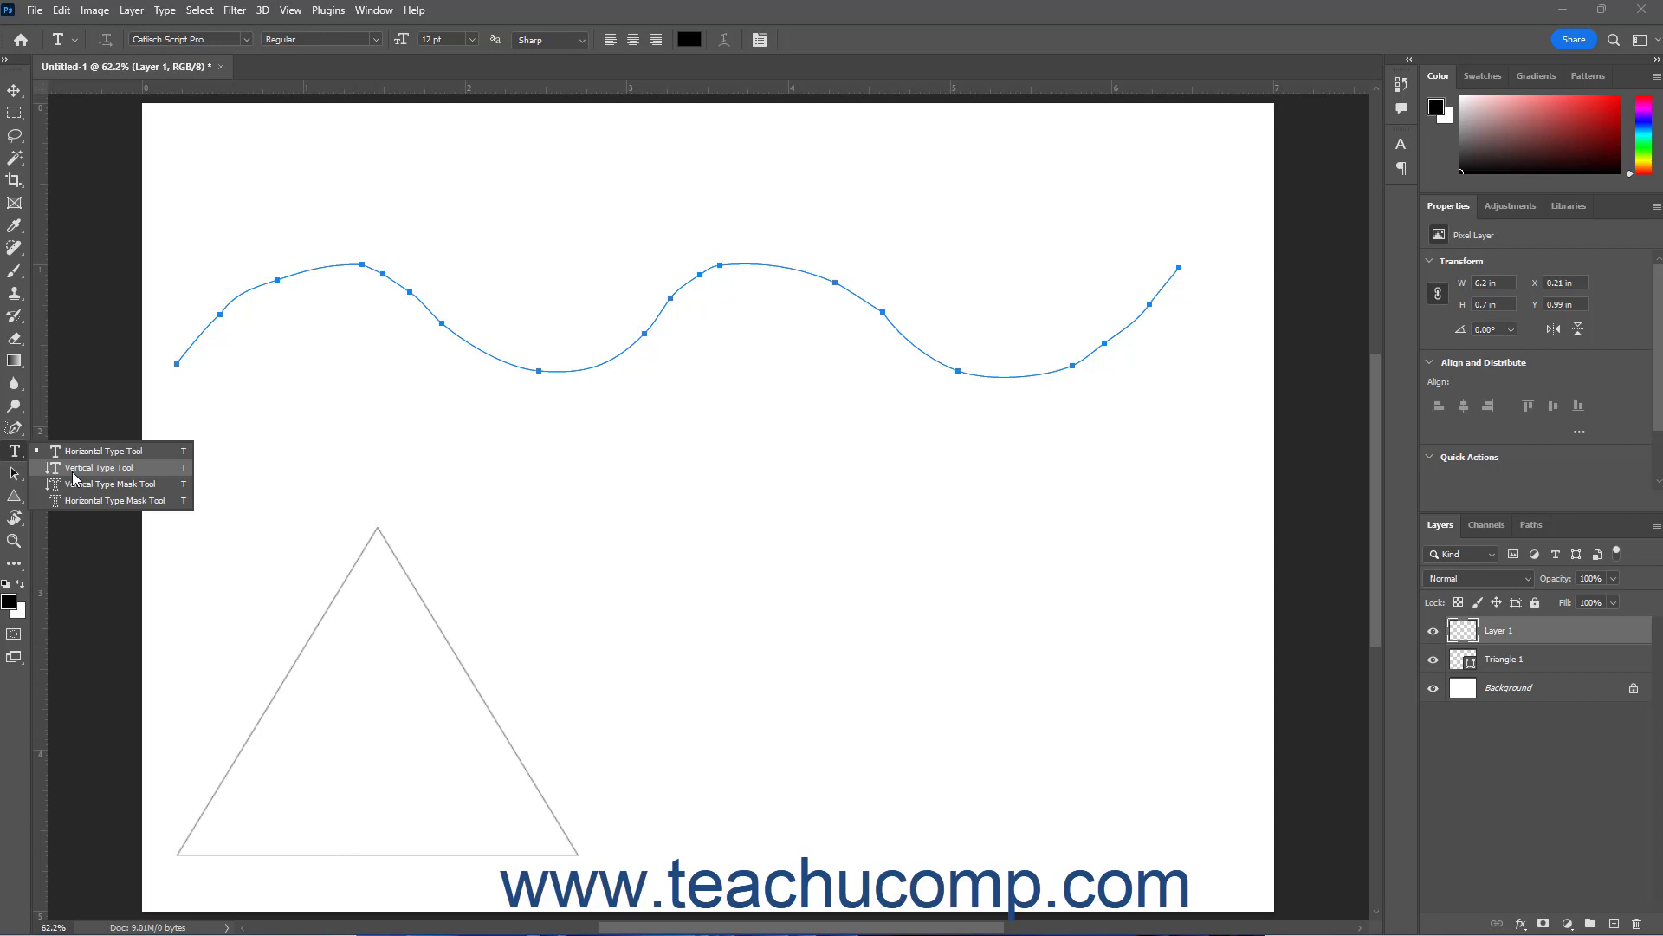
pyautogui.click(114, 454)
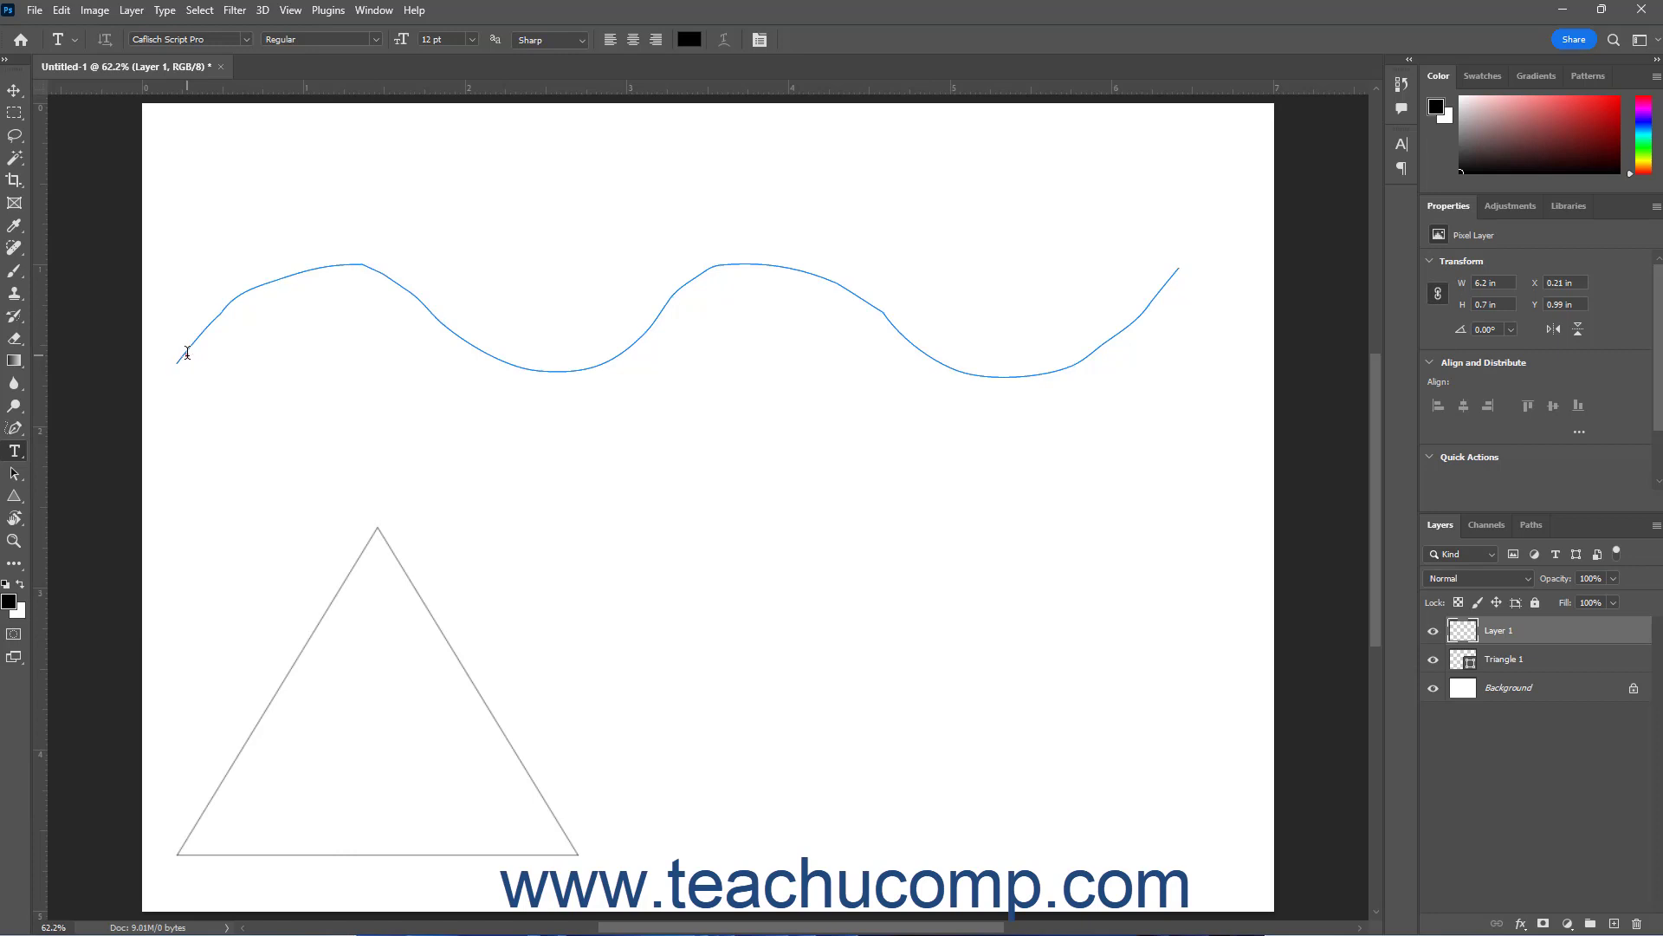
pyautogui.click(188, 352)
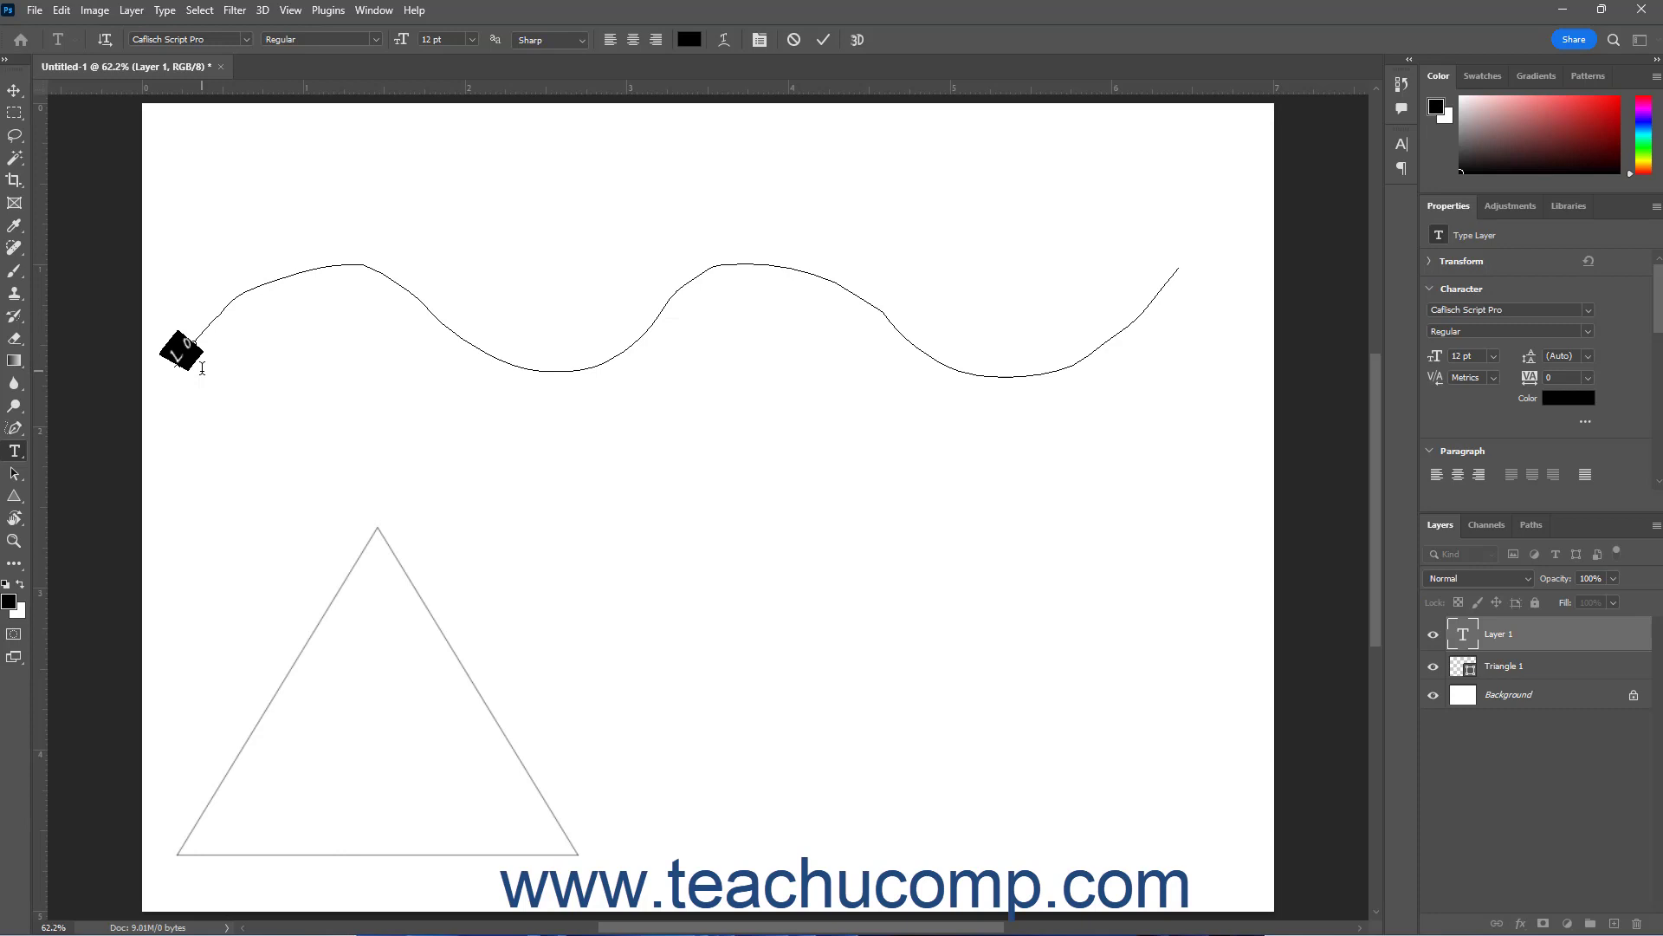
# Step: Extend the text's end point to near the path's right end and shift its start point slightly inward from the left end
pyautogui.hotkey('ctrl', 't')
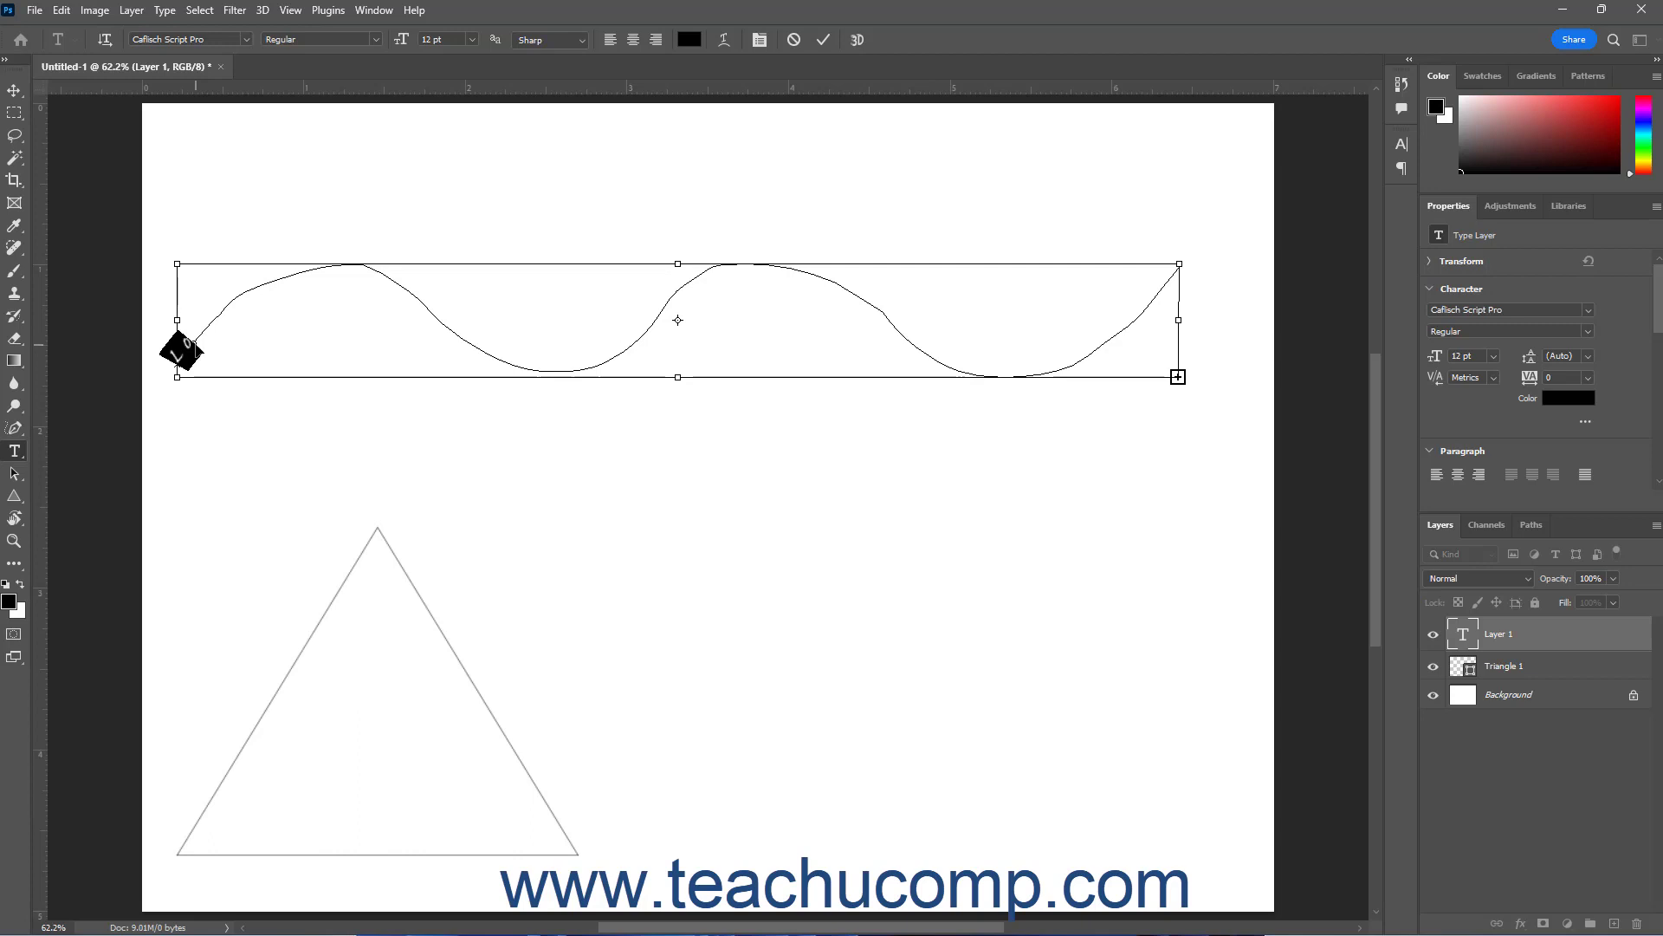
pyautogui.moveTo(196, 345)
pyautogui.mouseDown()
pyautogui.moveTo(299, 304)
pyautogui.moveTo(580, 322)
pyautogui.moveTo(754, 299)
pyautogui.moveTo(1079, 346)
pyautogui.moveTo(1151, 333)
pyautogui.moveTo(1166, 288)
pyautogui.mouseUp()
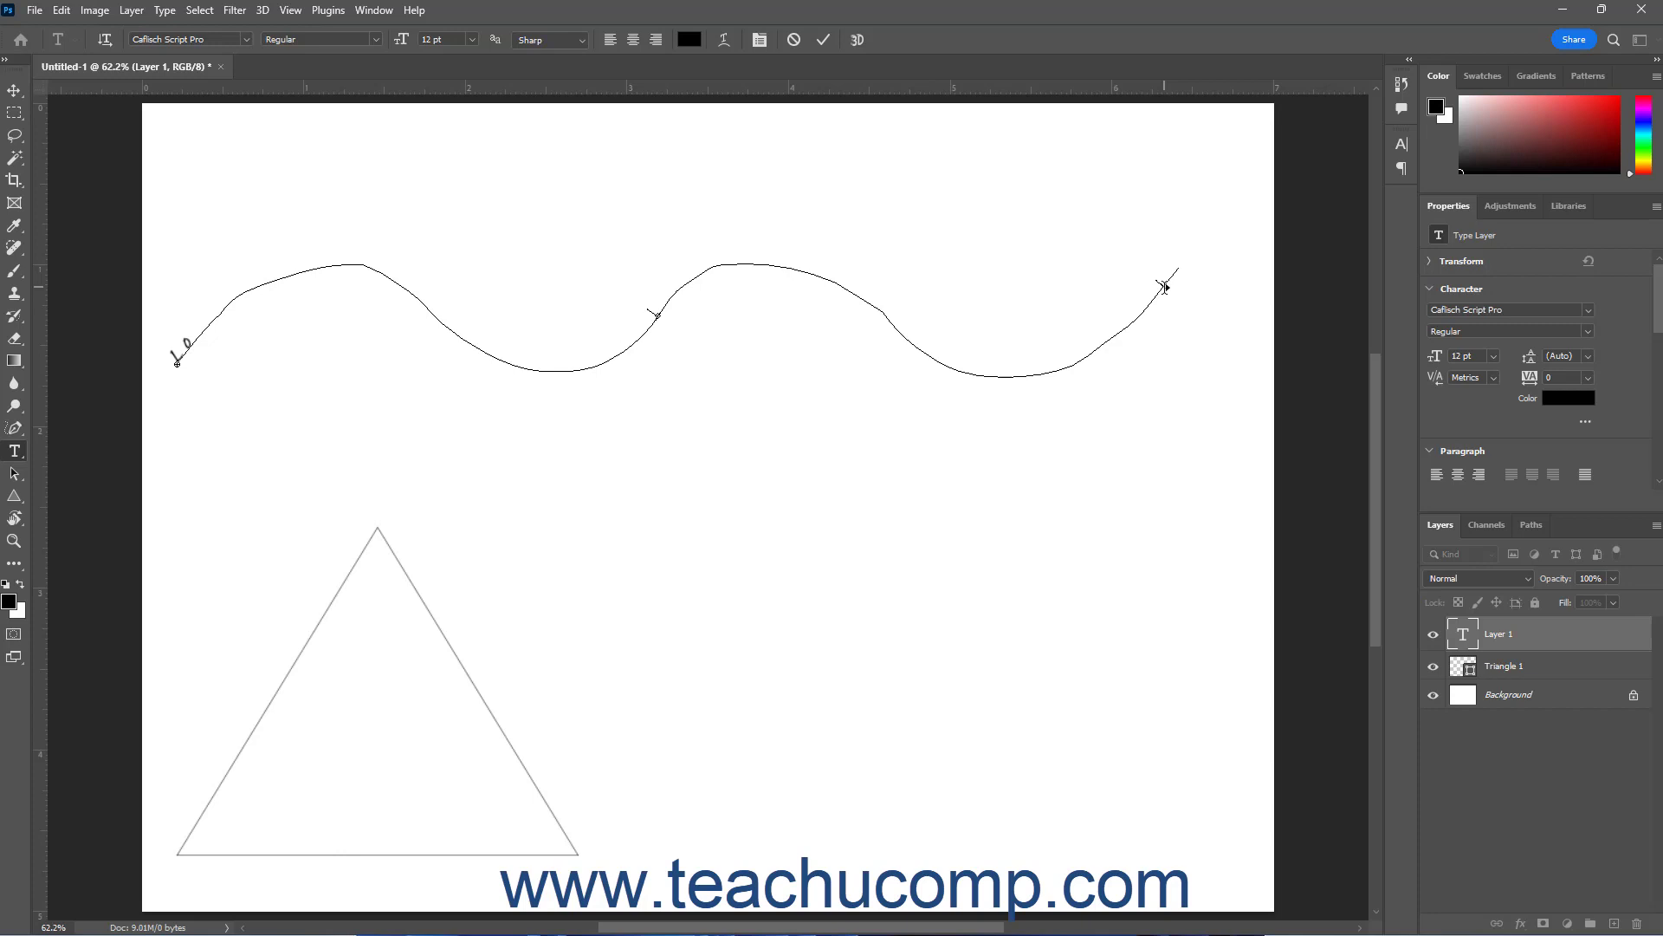
pyautogui.moveTo(1163, 287); pyautogui.dragTo(1167, 270)
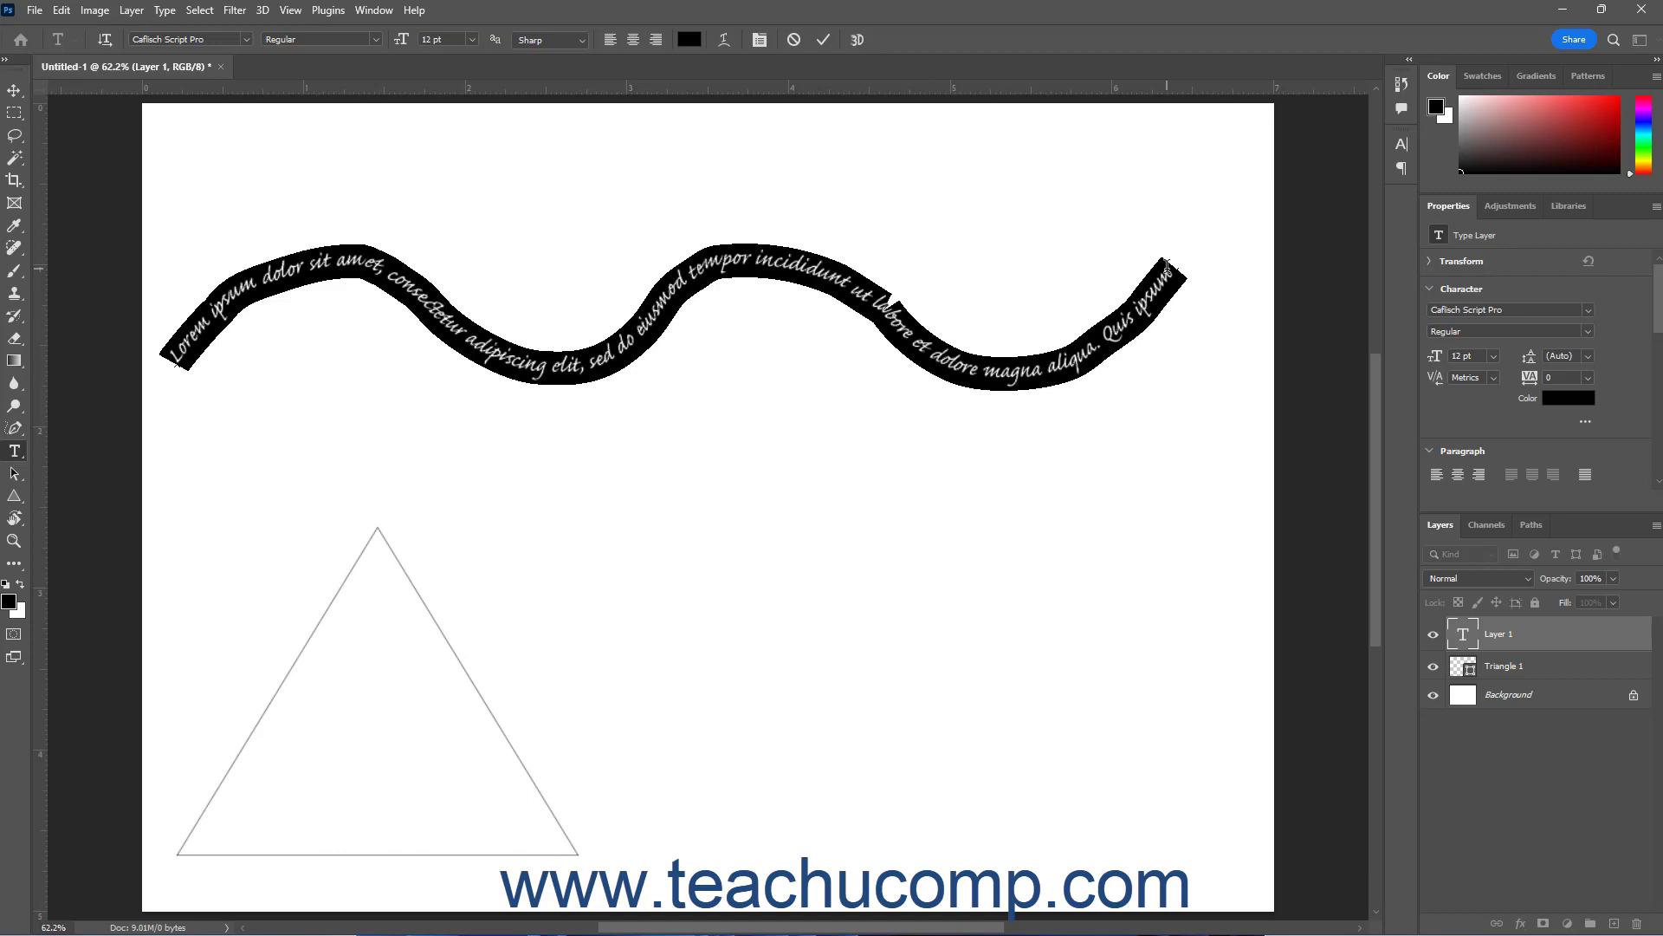
pyautogui.press('ctrl')
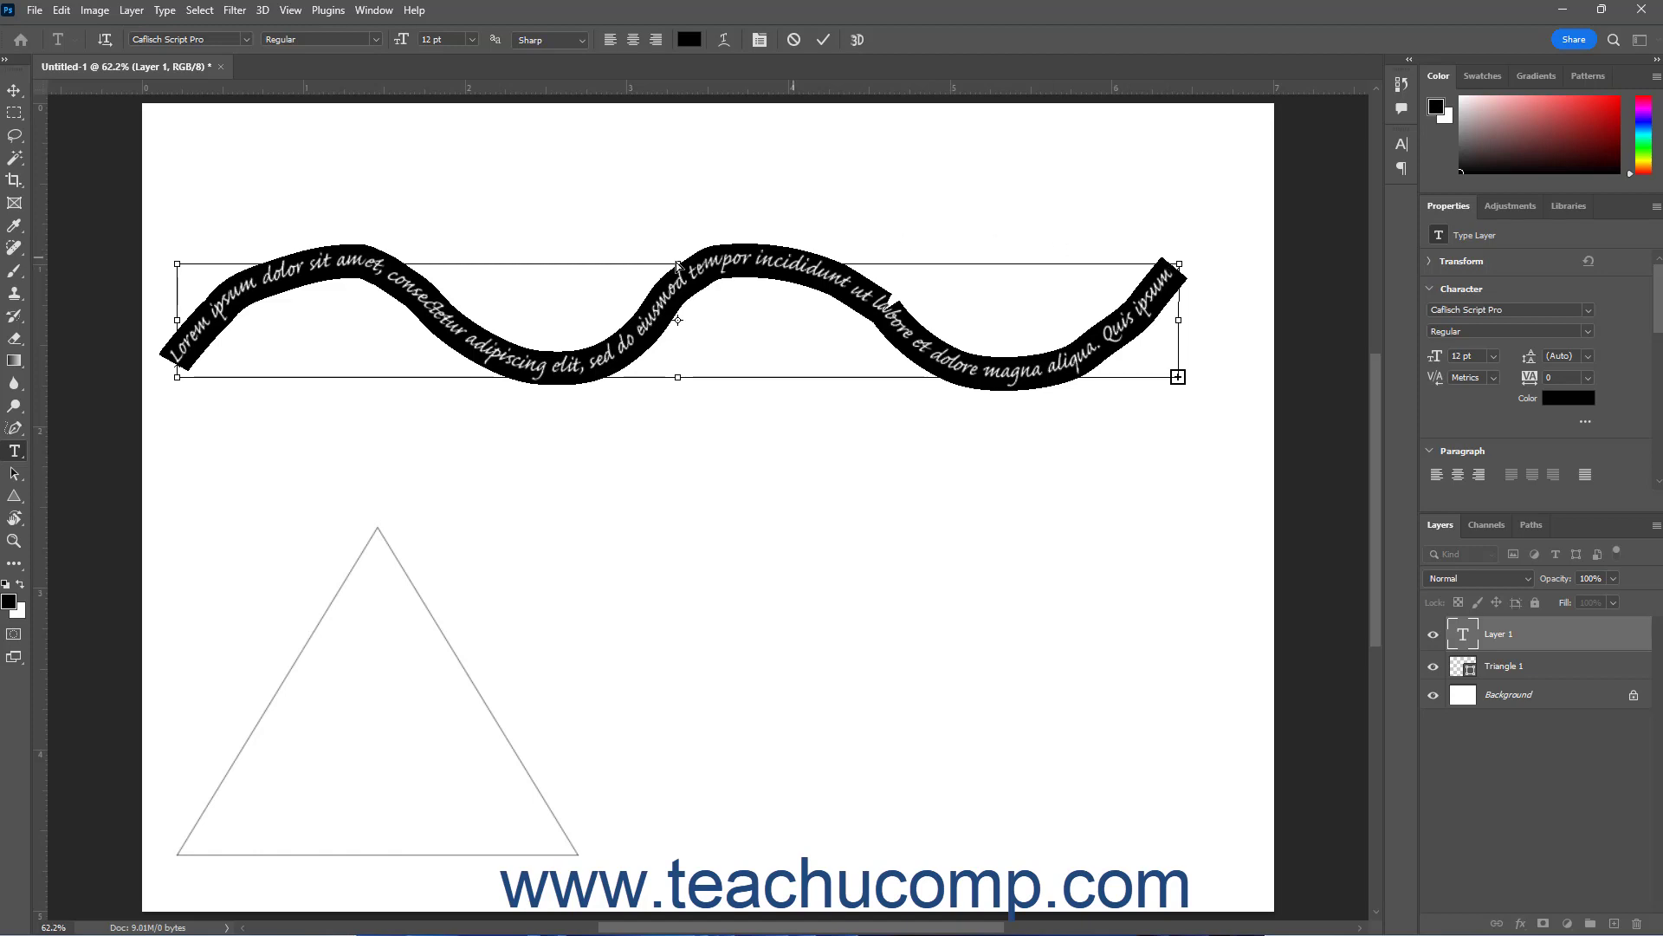
pyautogui.click(178, 367)
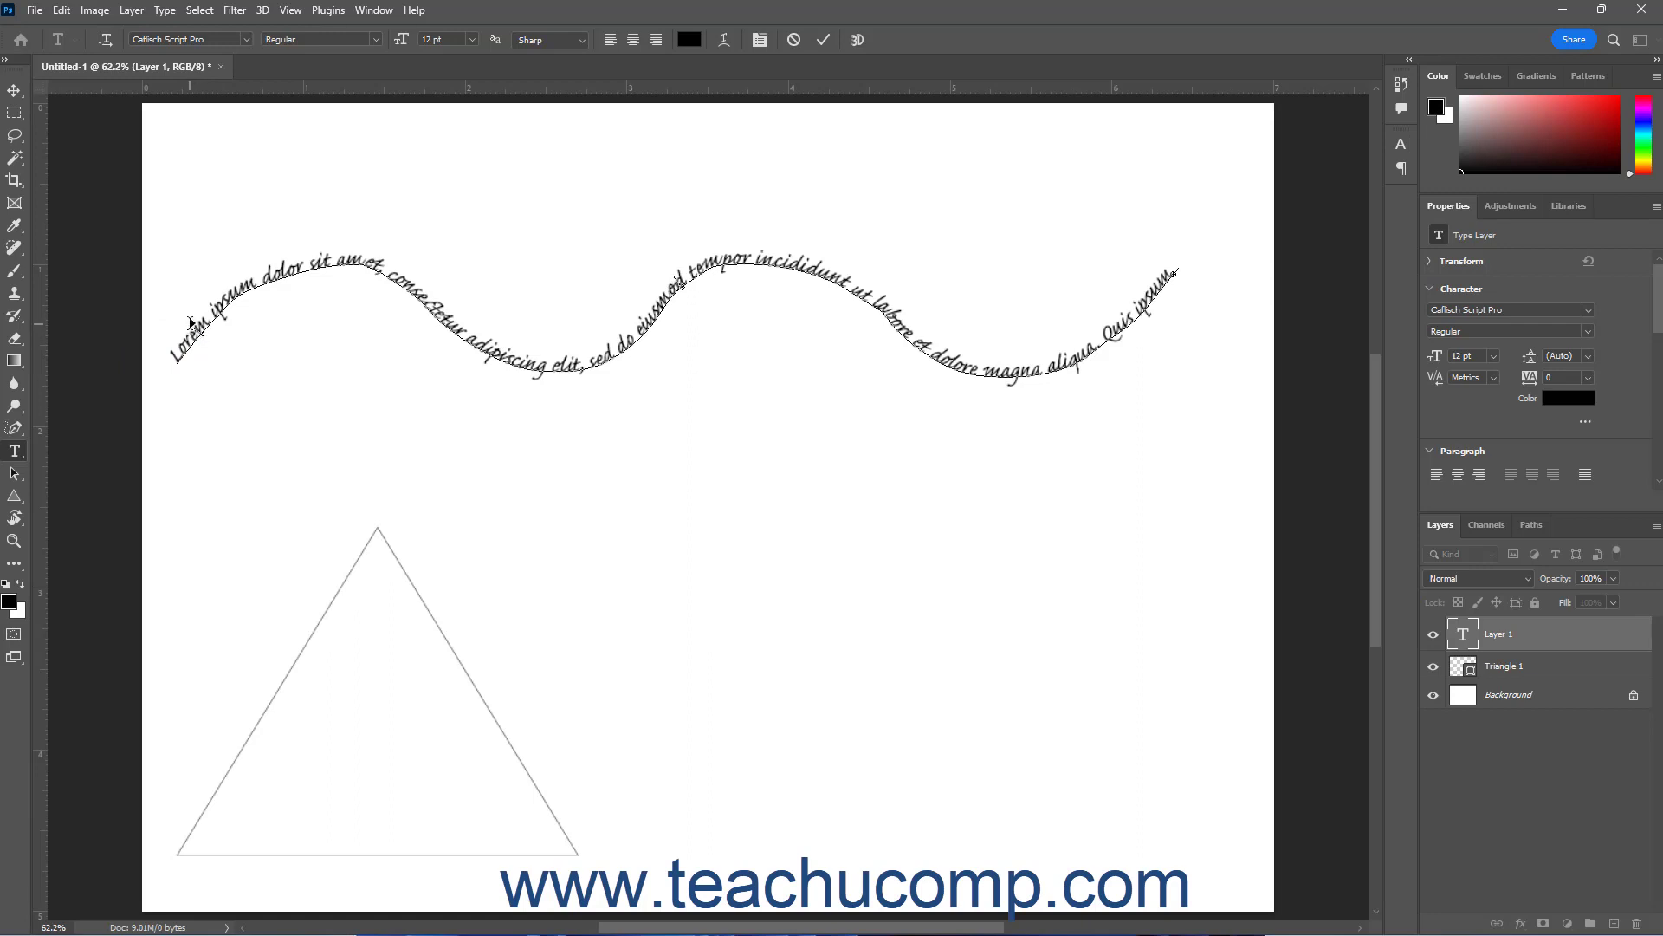
pyautogui.moveTo(190, 323); pyautogui.dragTo(193, 320)
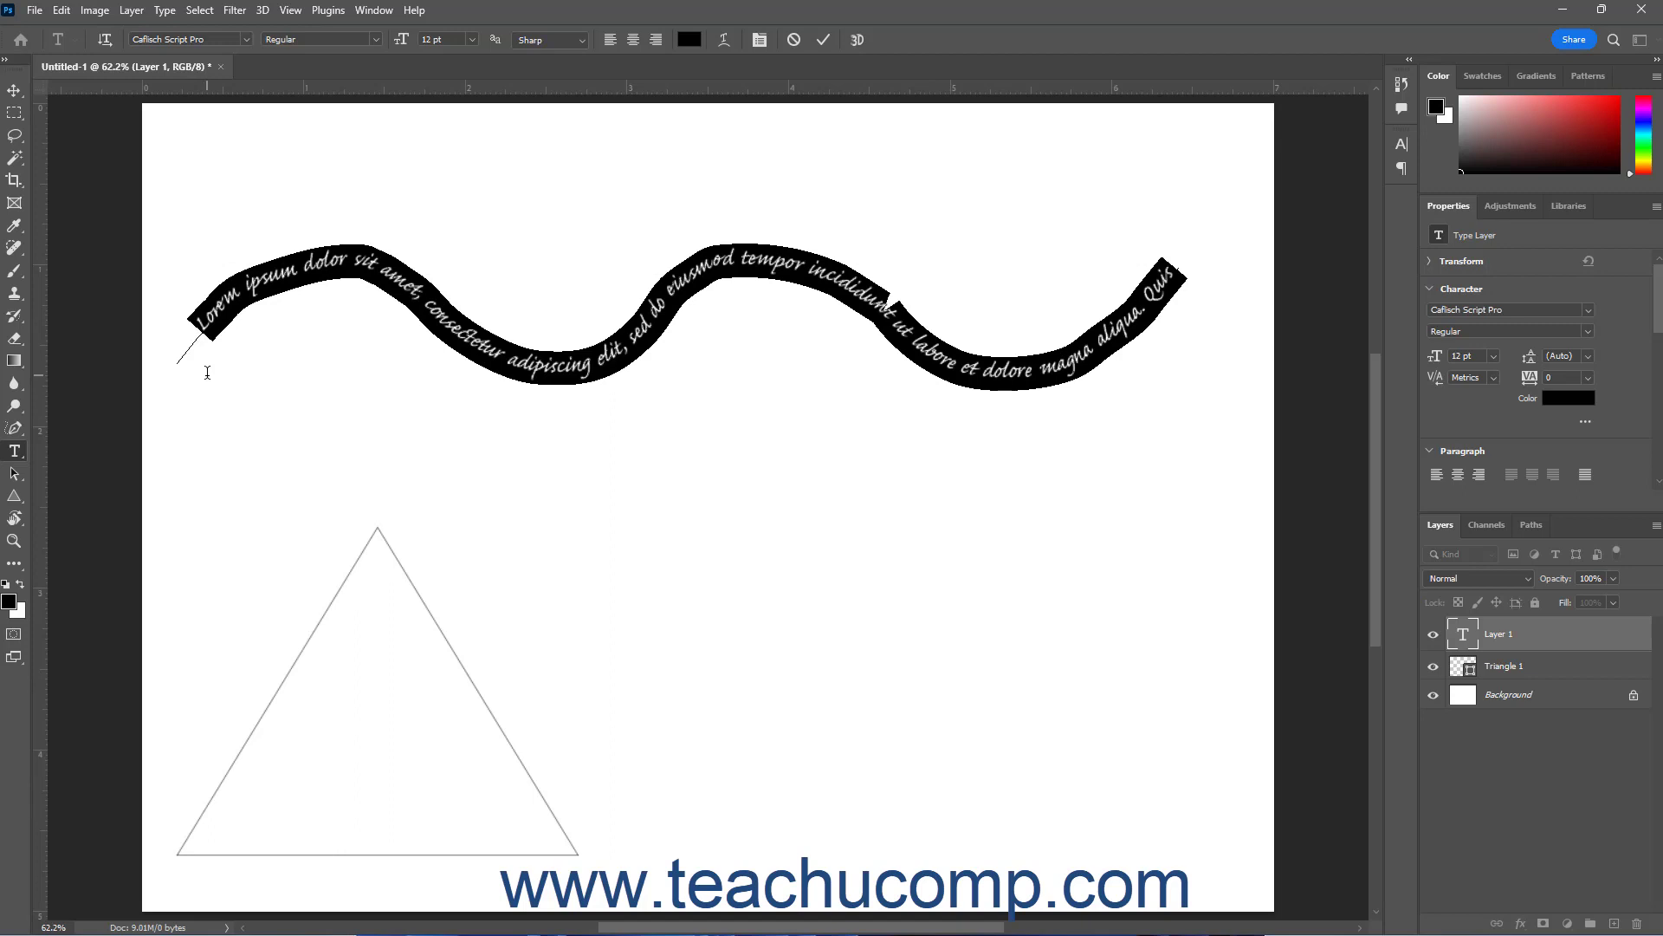
# Step: Replace the placeholder text on the path with "Over the river and through the woods, to grandma's house we go..."
pyautogui.click(246, 39)
pyautogui.click(247, 39)
pyautogui.write('Over t')
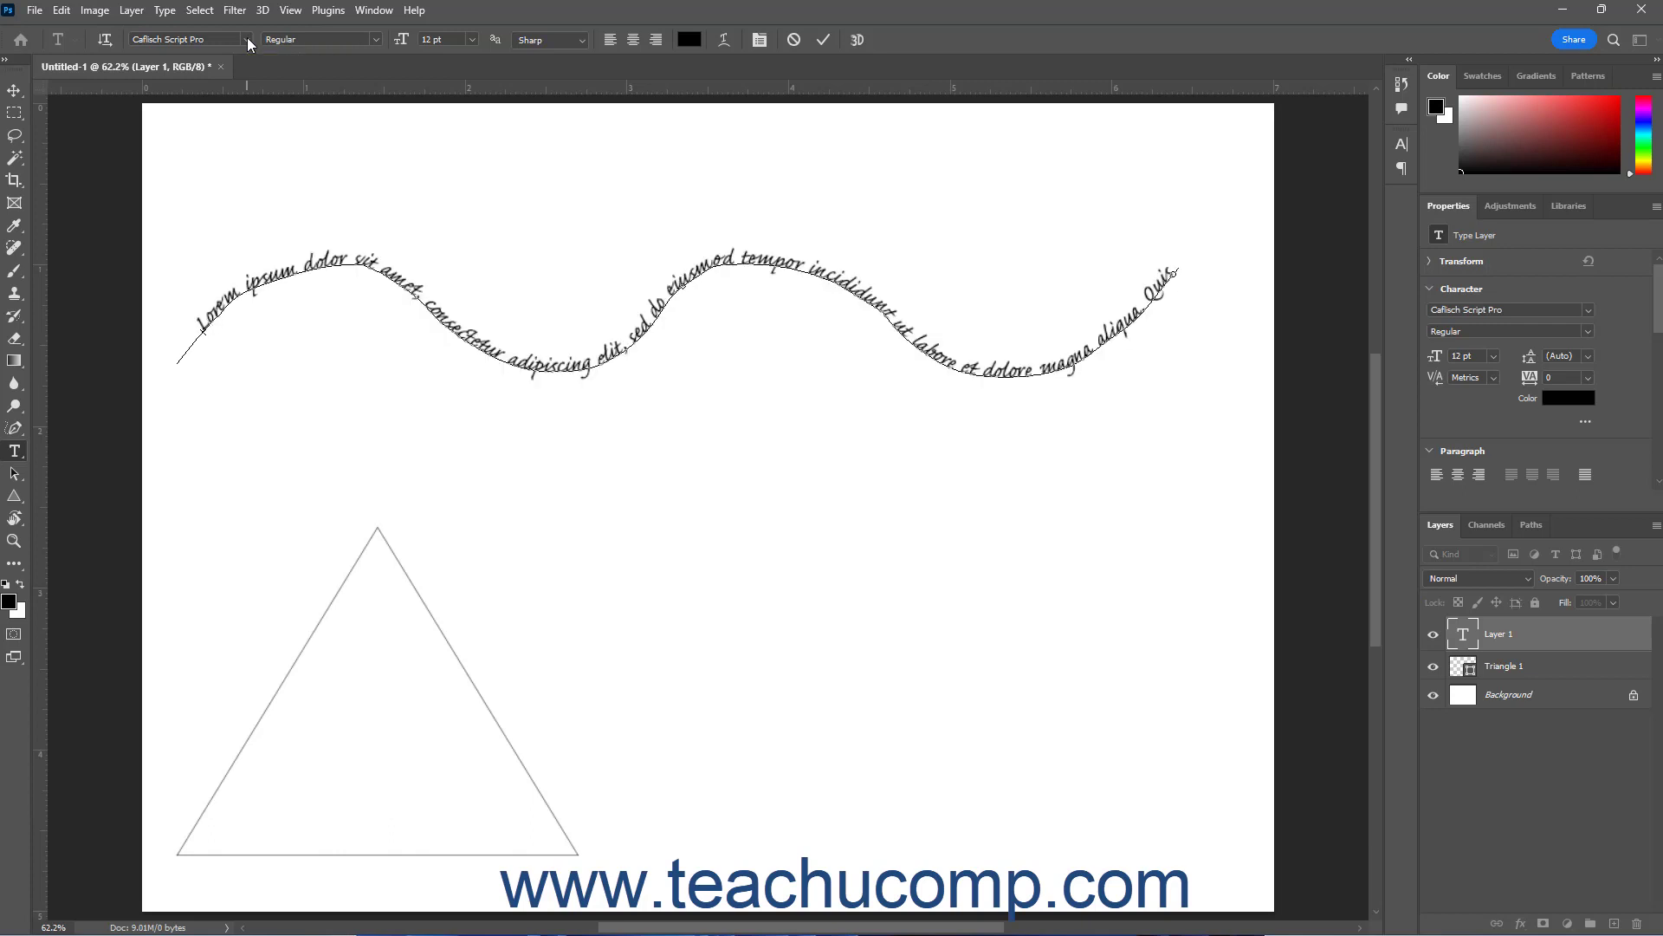
pyautogui.write('he')
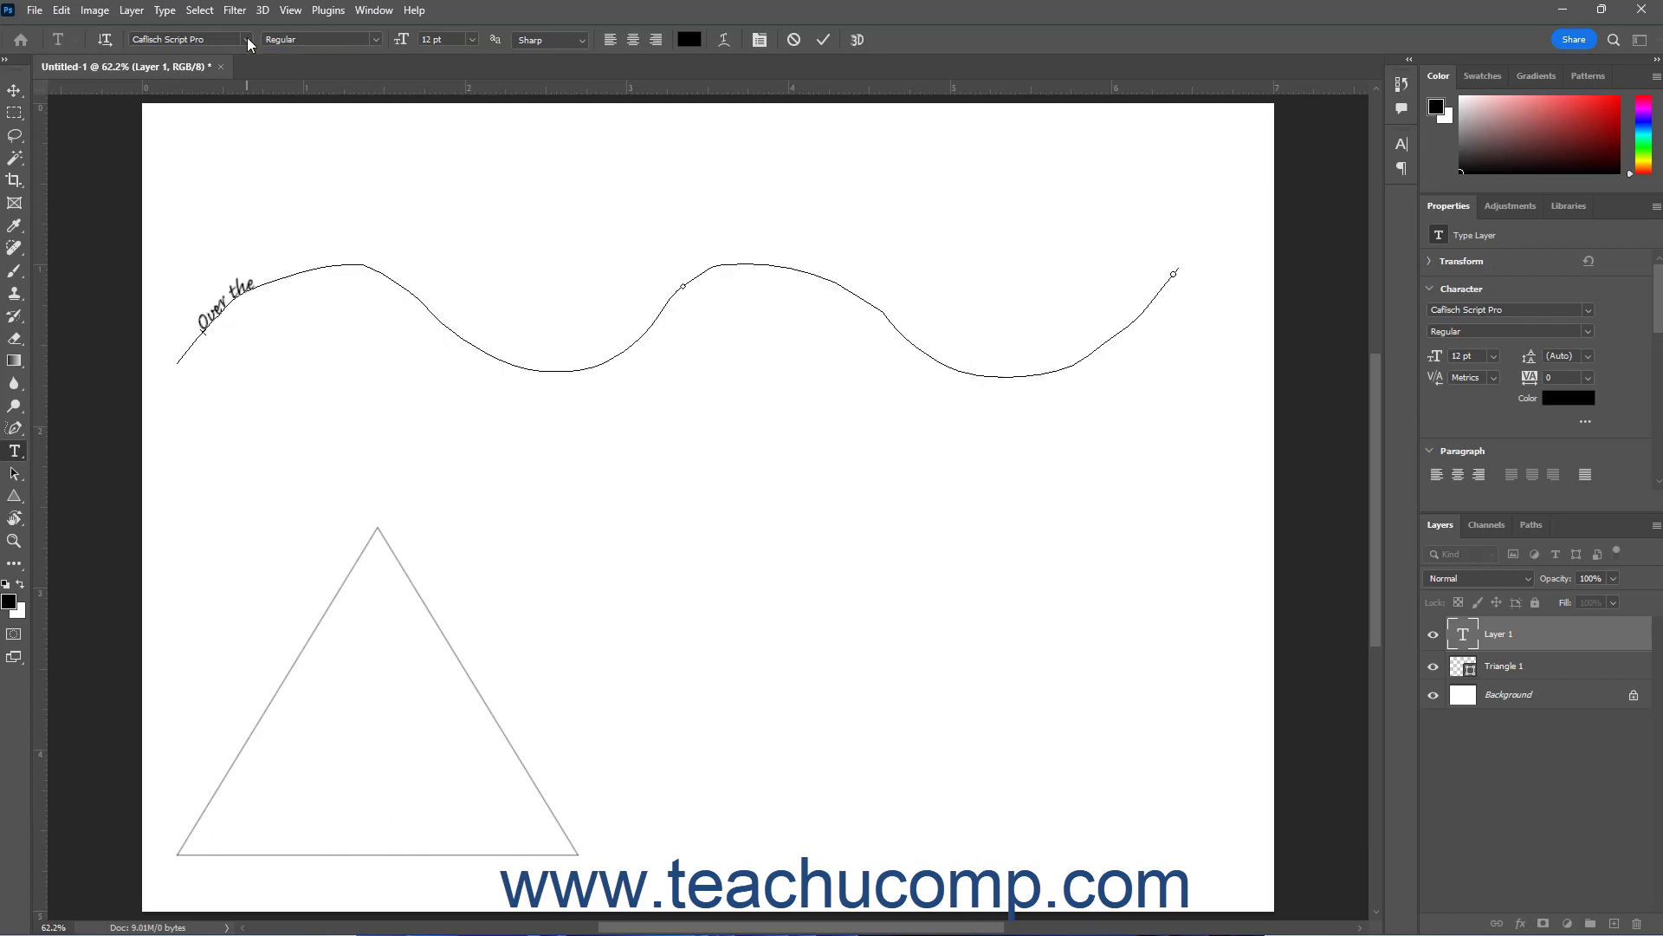
pyautogui.write(' river and through the woo')
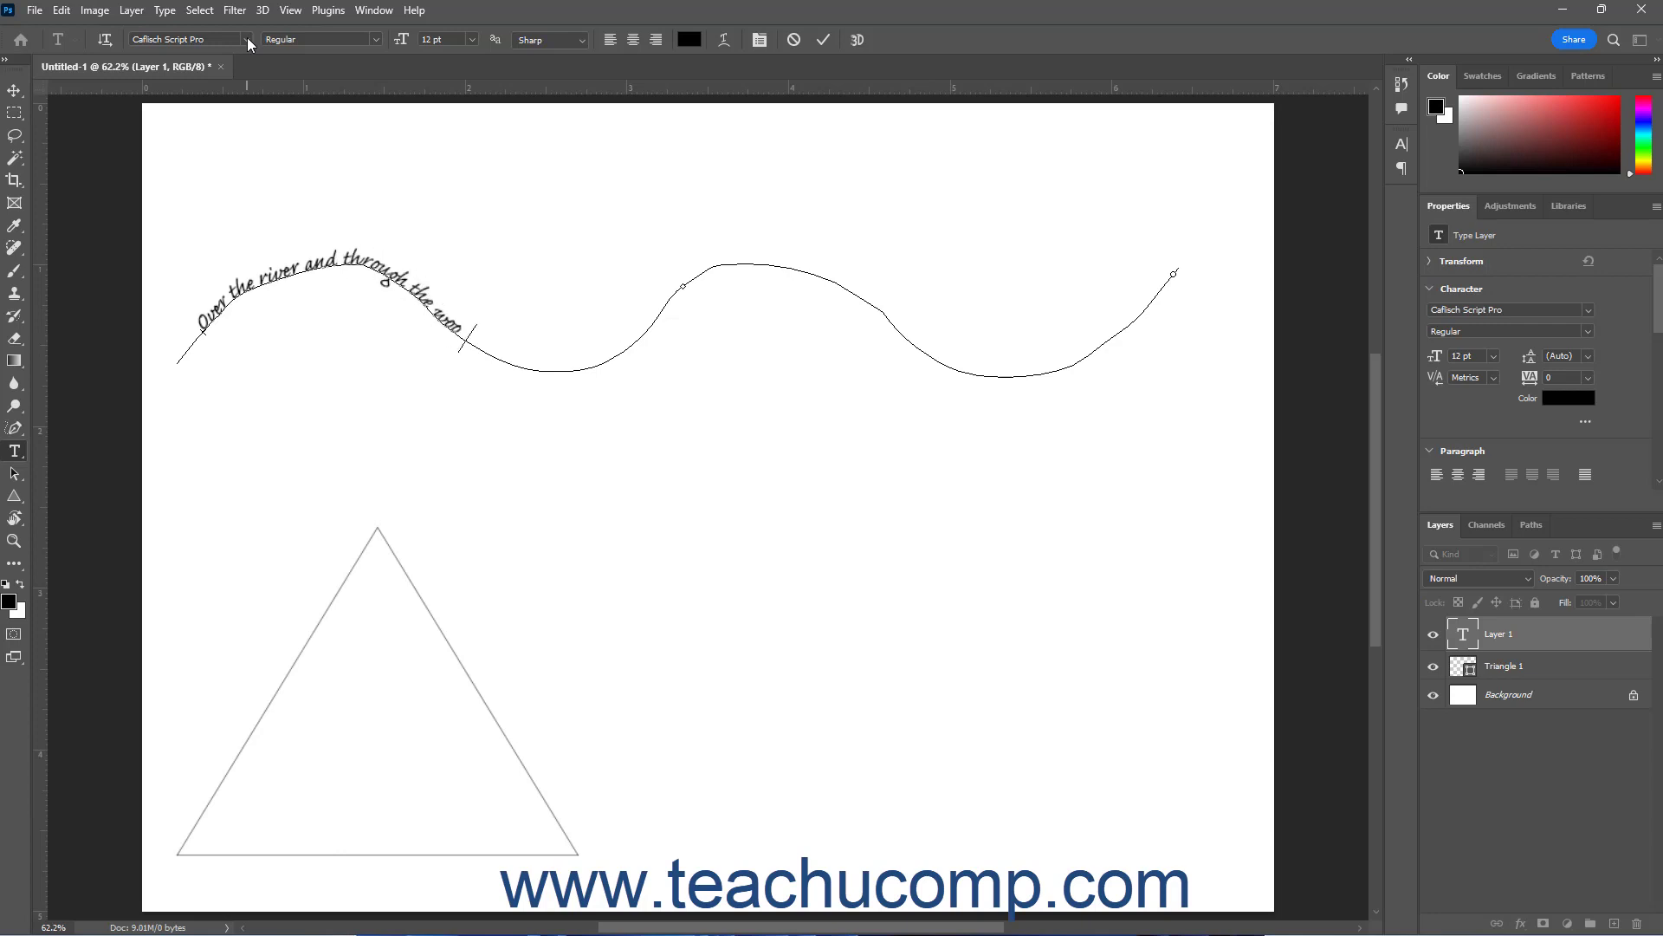
pyautogui.write("ds, to grandma's hous")
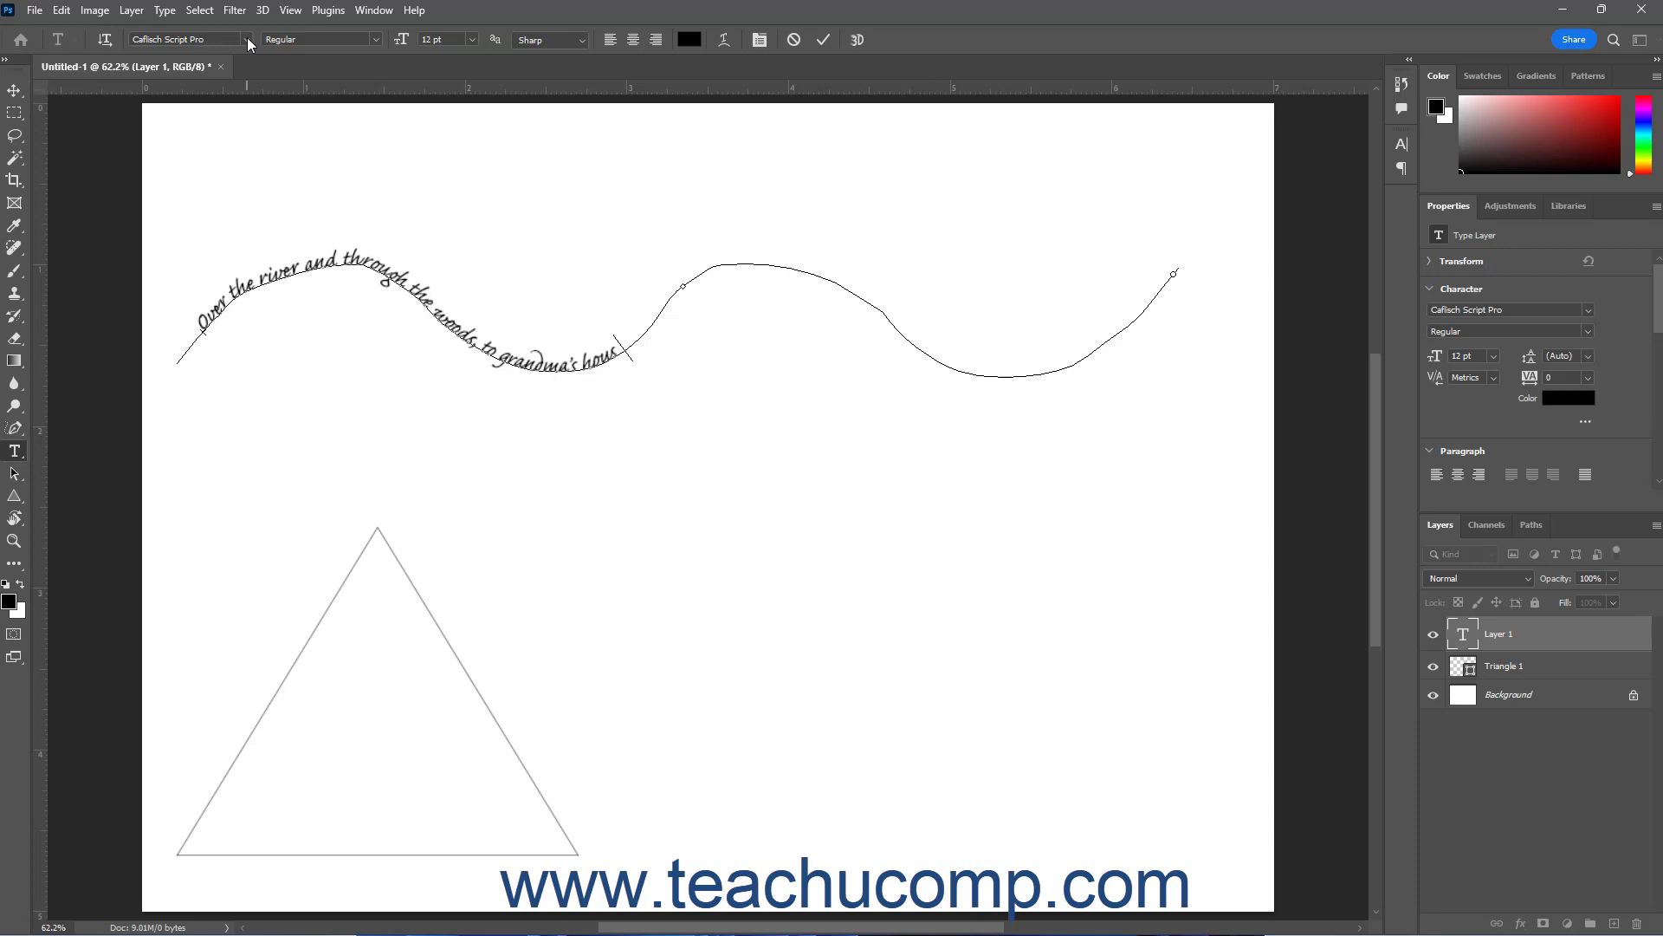
pyautogui.write('e we go...')
# Step: Set all the text on the wavy path to 24 pt, commit the edit, and check its type path in the paths list
pyautogui.moveTo(201, 325); pyautogui.dragTo(824, 304)
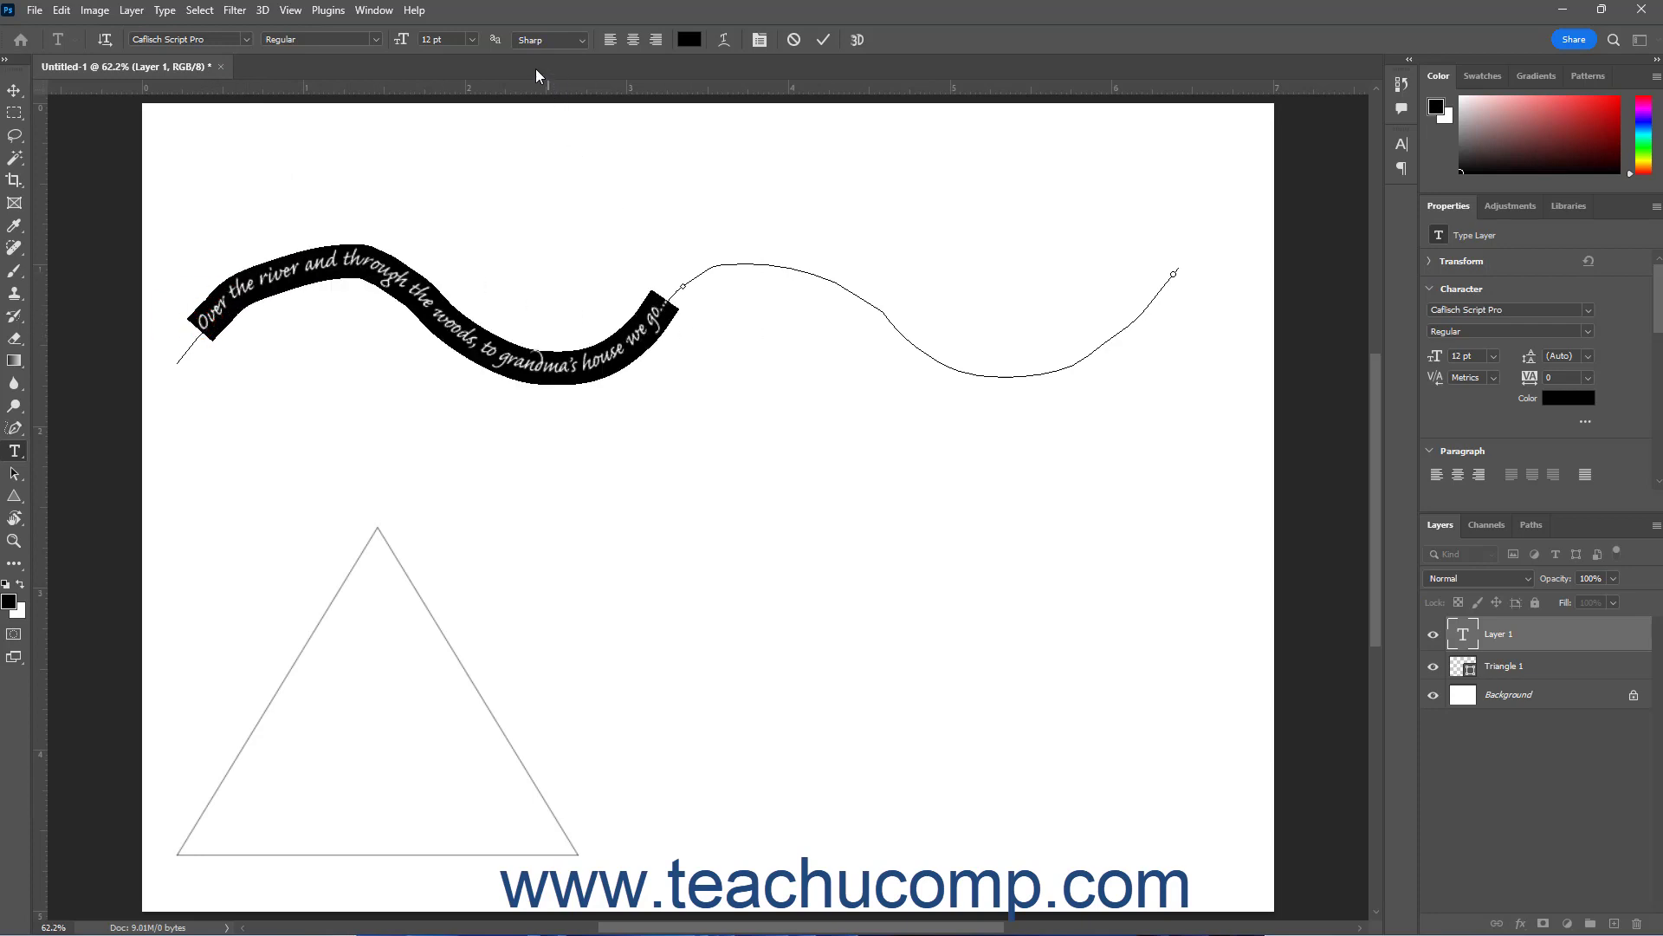
pyautogui.click(473, 40)
pyautogui.click(457, 183)
pyautogui.click(473, 39)
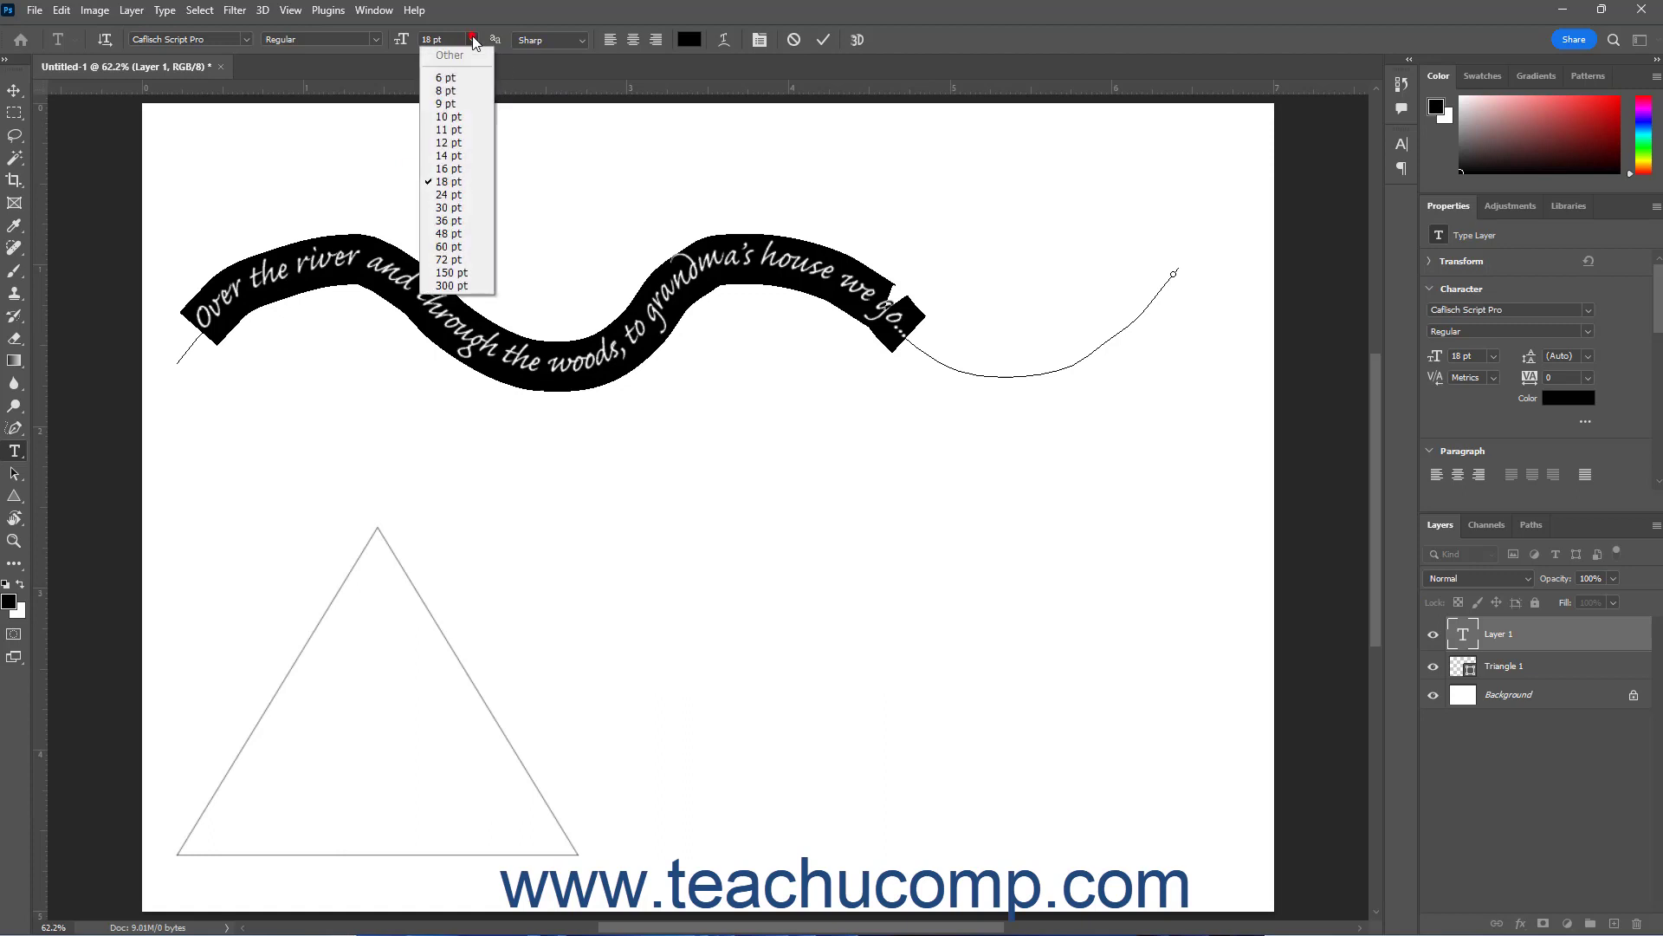
pyautogui.click(464, 193)
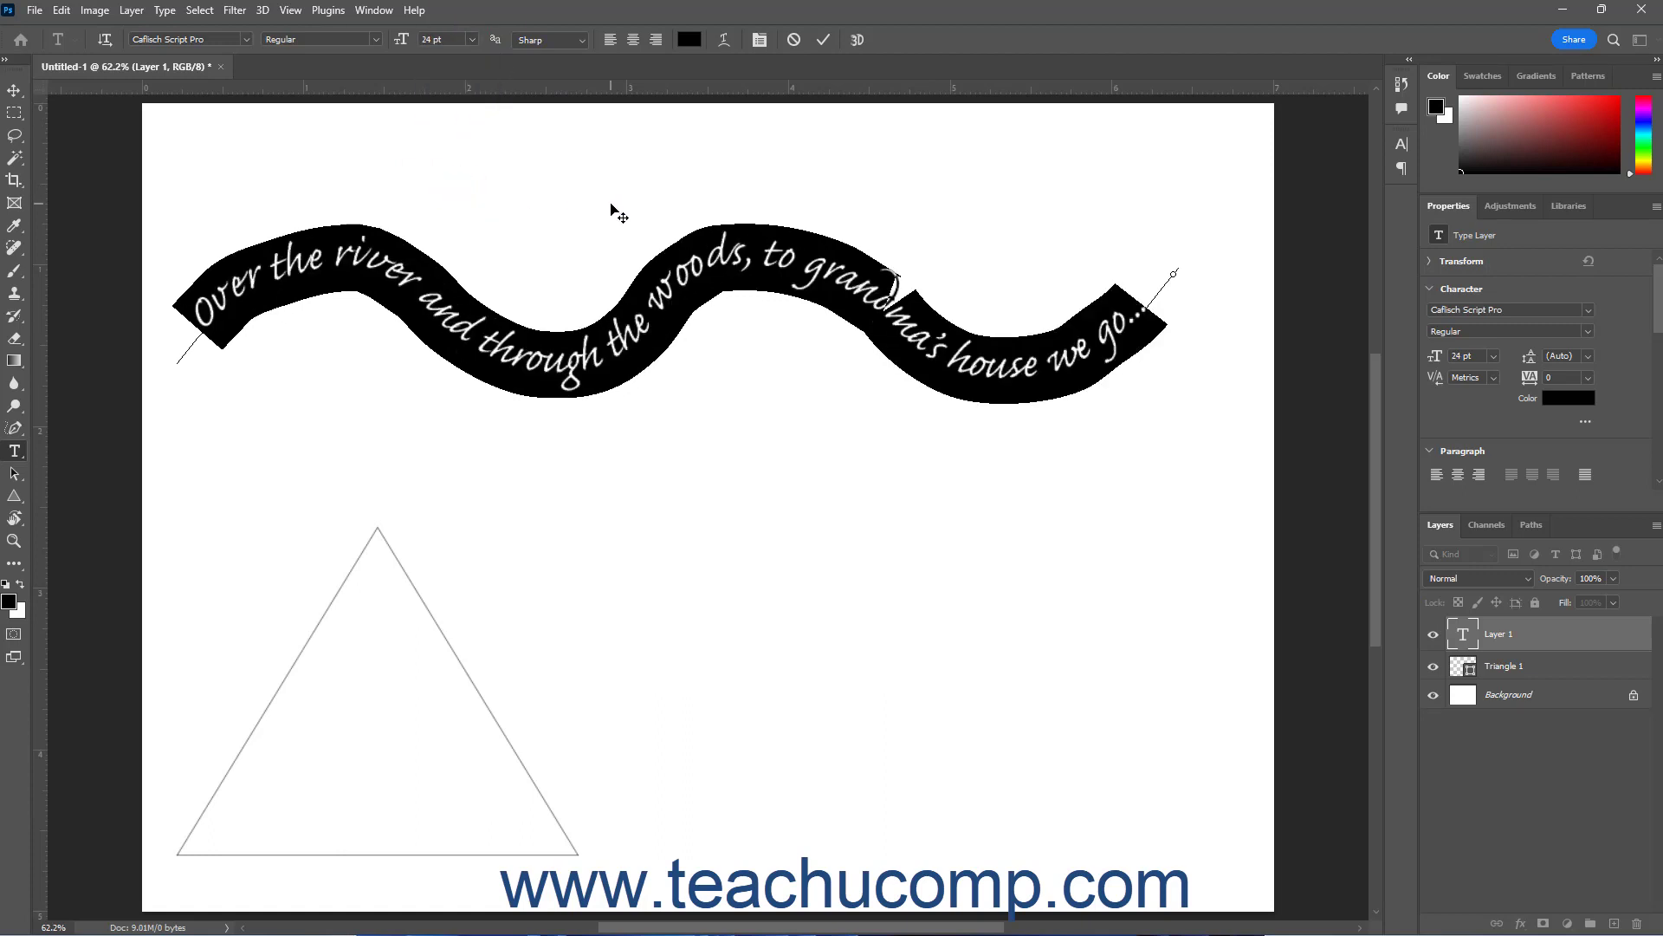
pyautogui.click(822, 41)
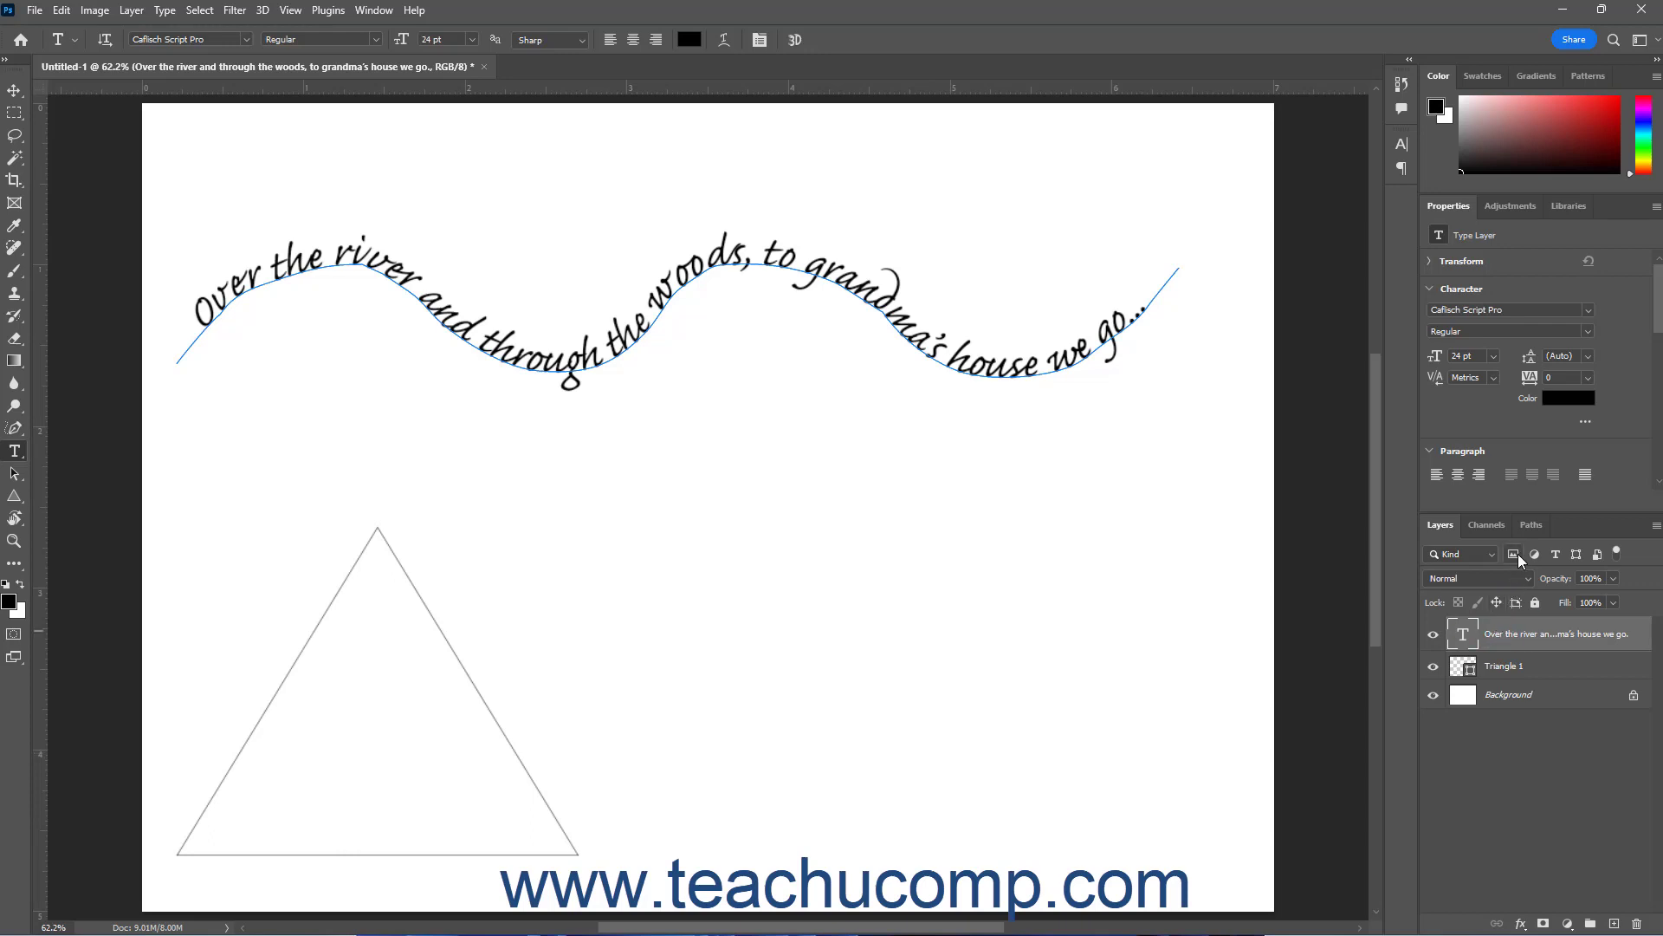
pyautogui.click(1530, 526)
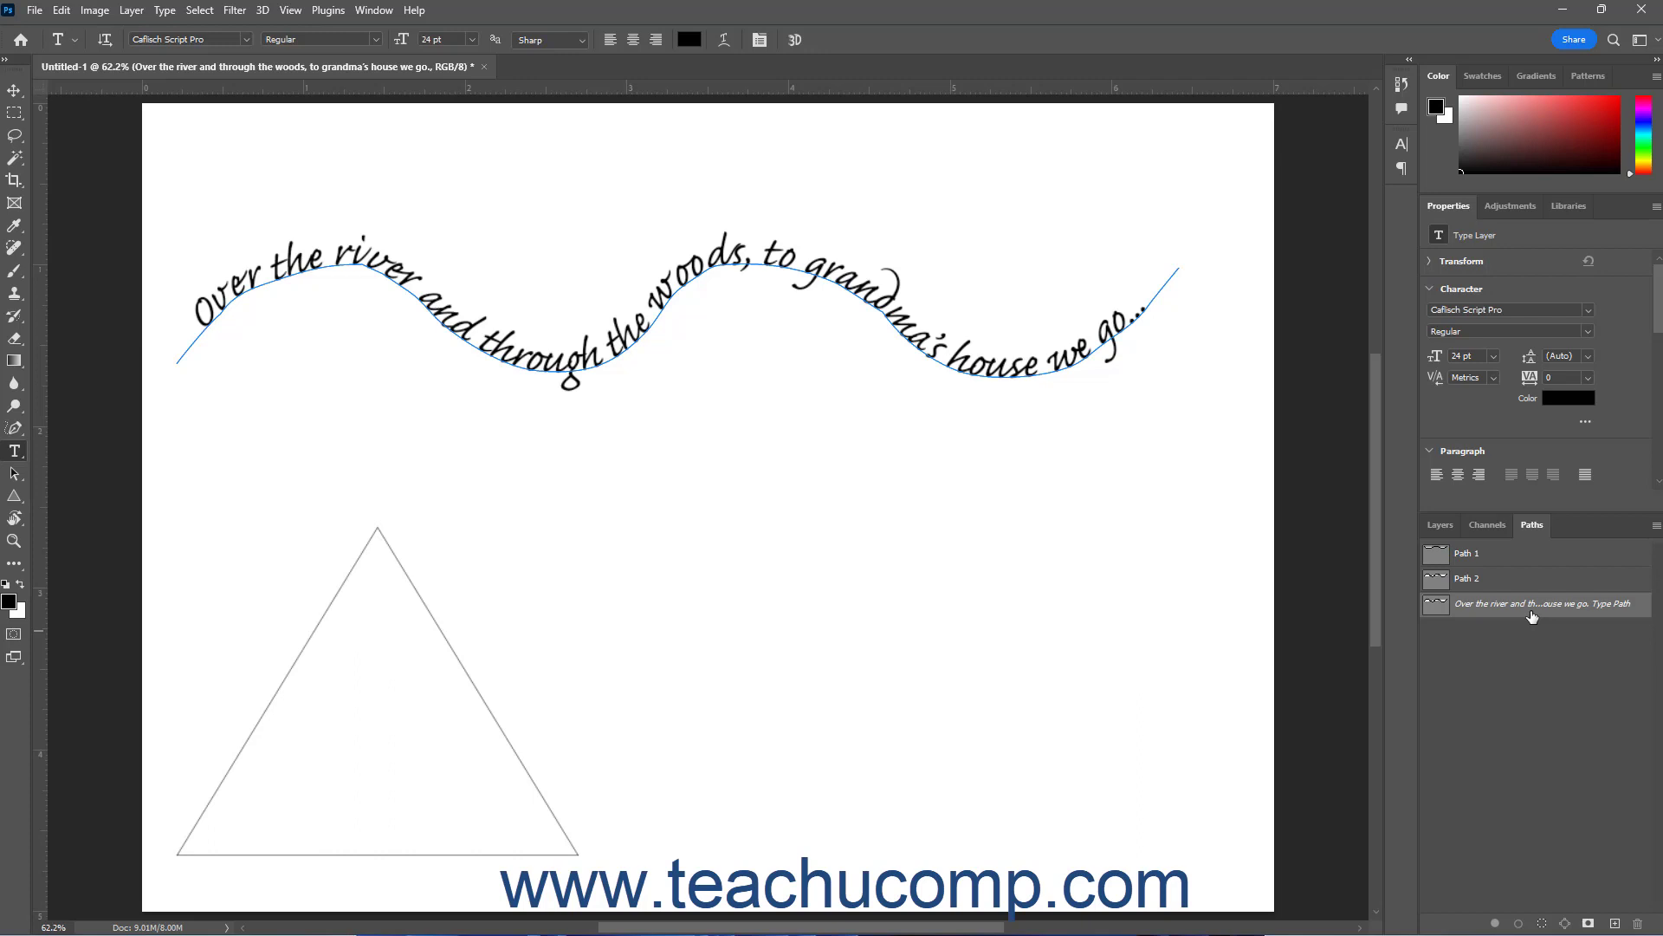
pyautogui.click(1442, 526)
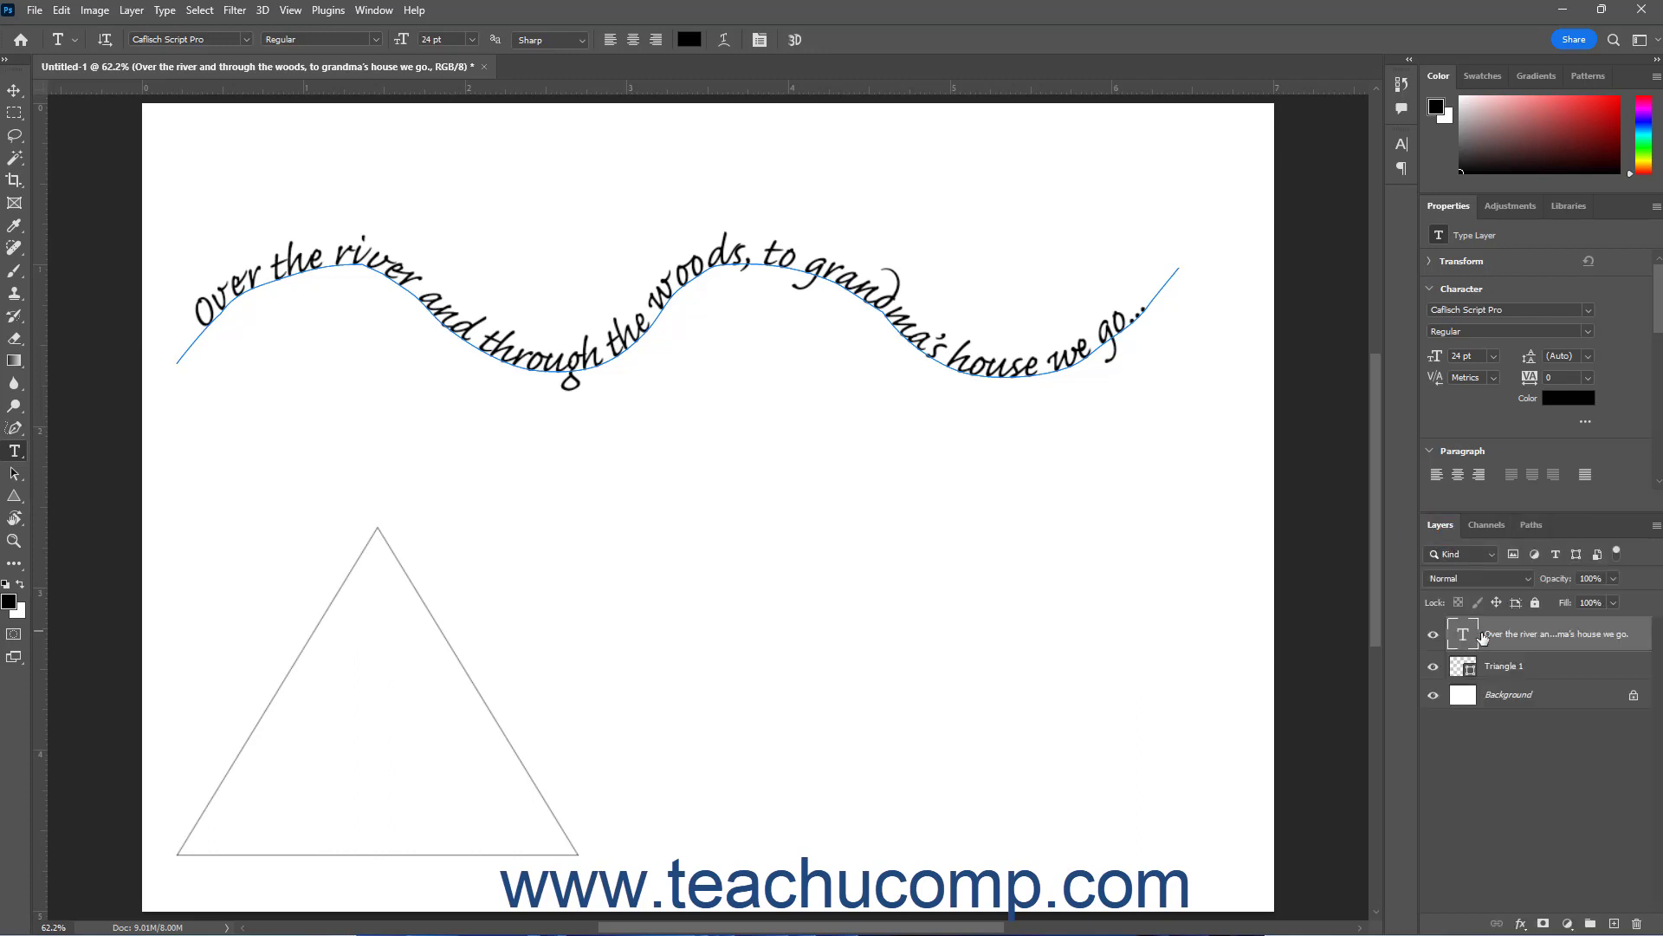
# Step: Add the text "This is some text along a shape in Photoshop..." along the Triangle 1 outline, commit it, and select its type layer
pyautogui.click(1497, 667)
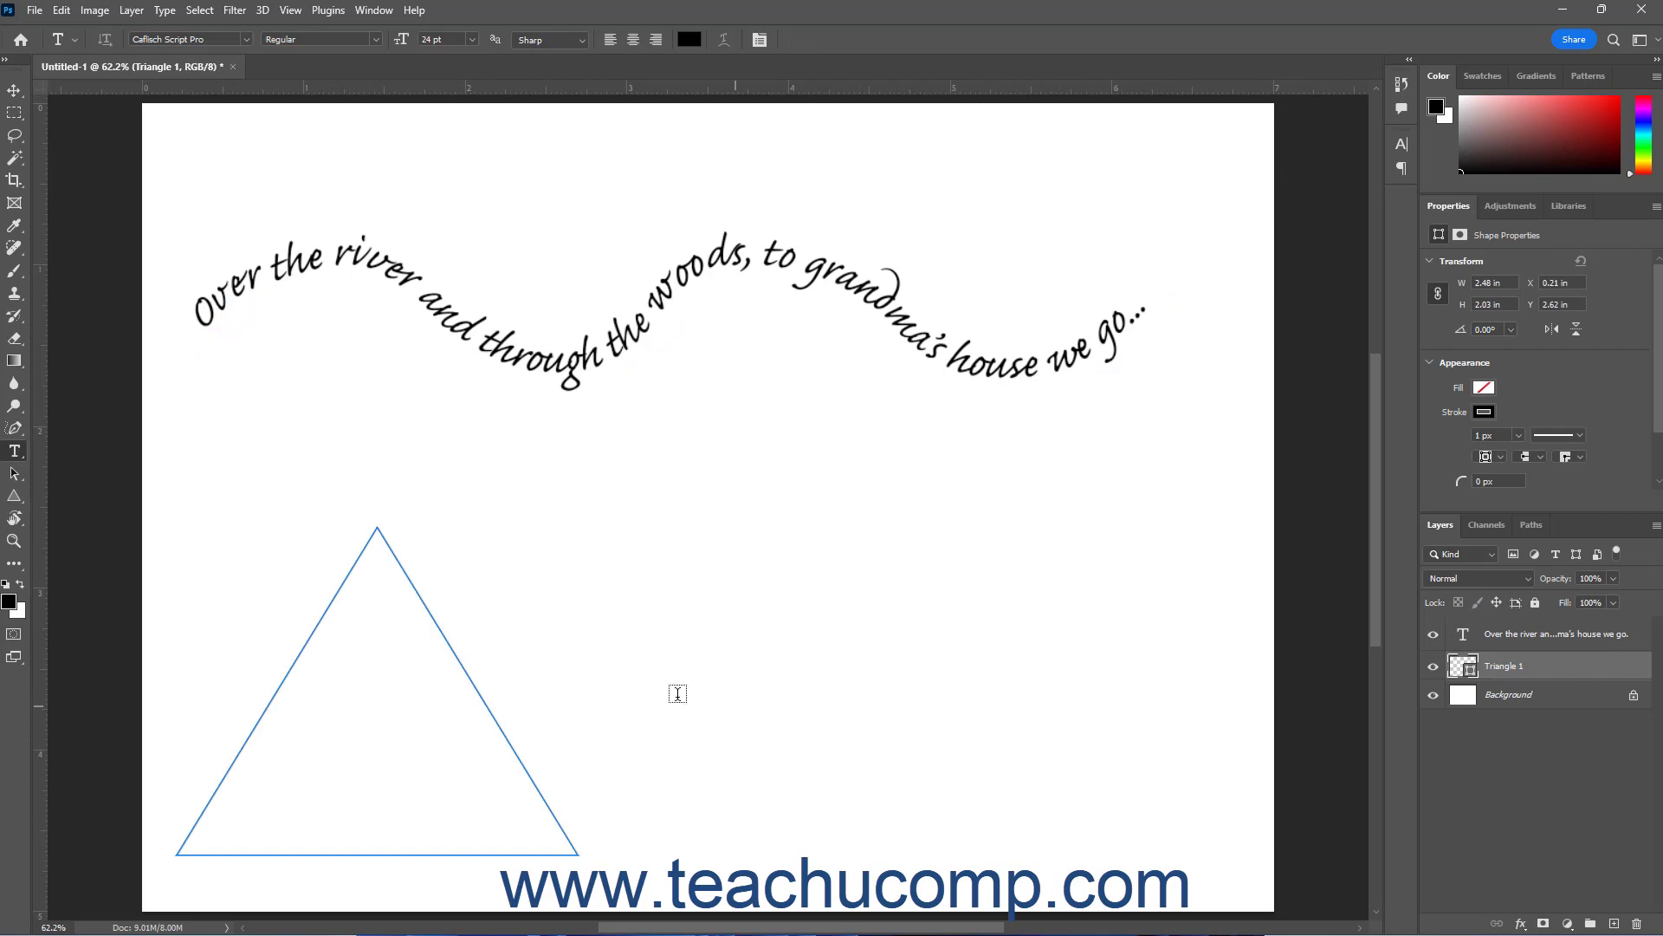
pyautogui.click(215, 790)
pyautogui.write('Th')
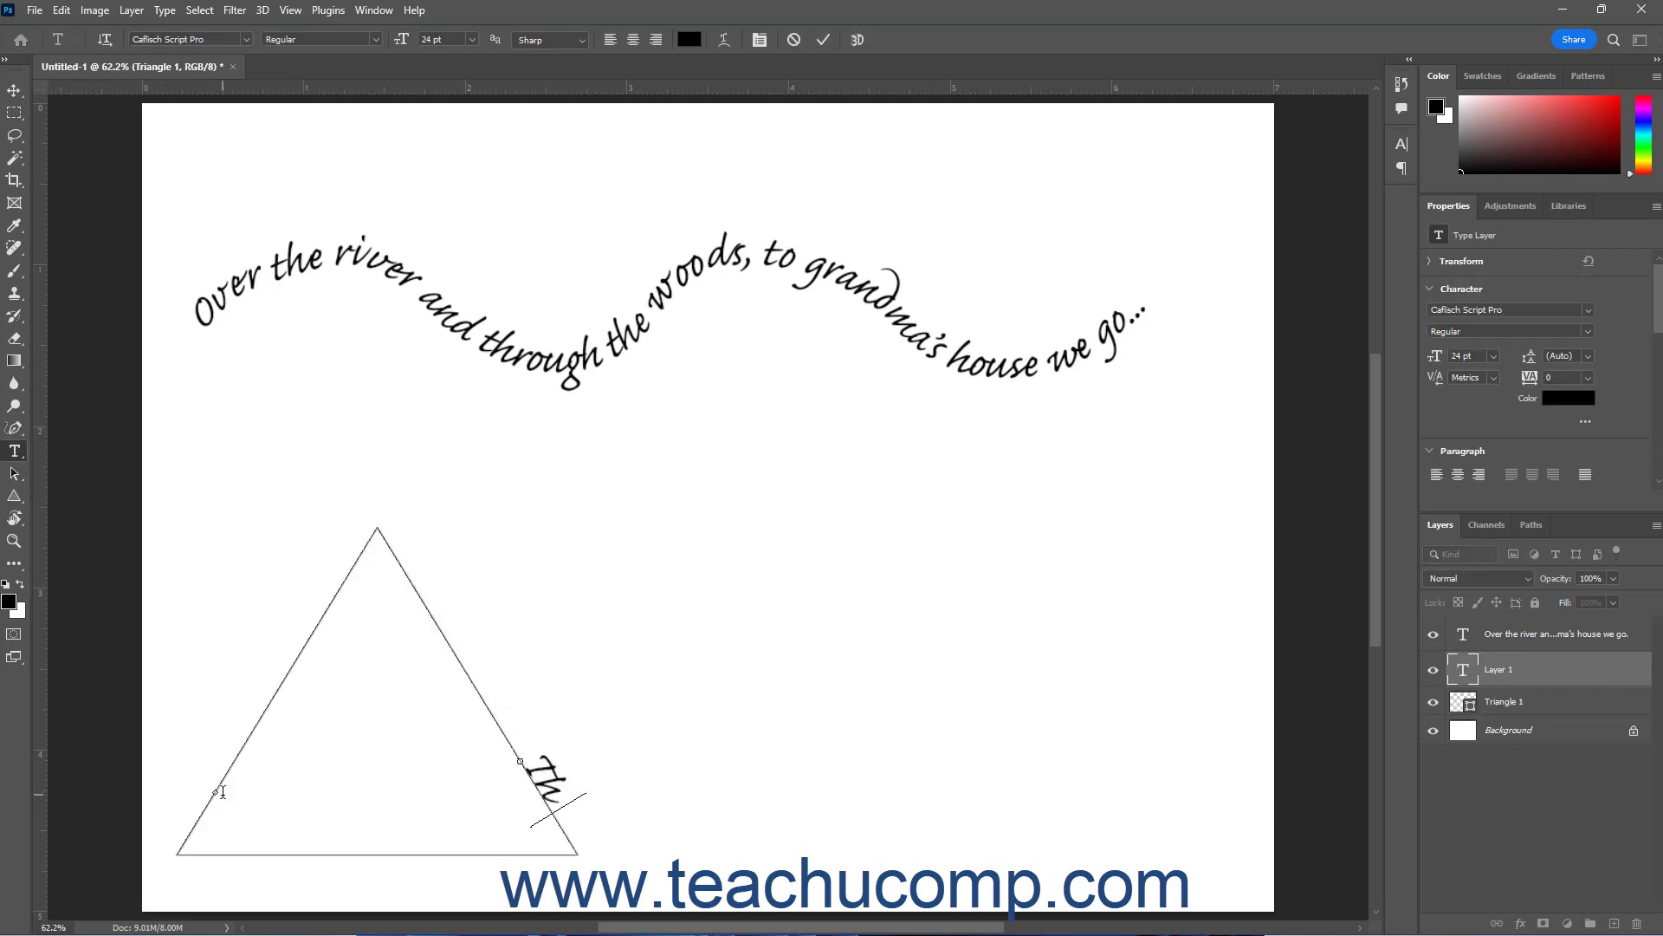
pyautogui.write('is is mos')
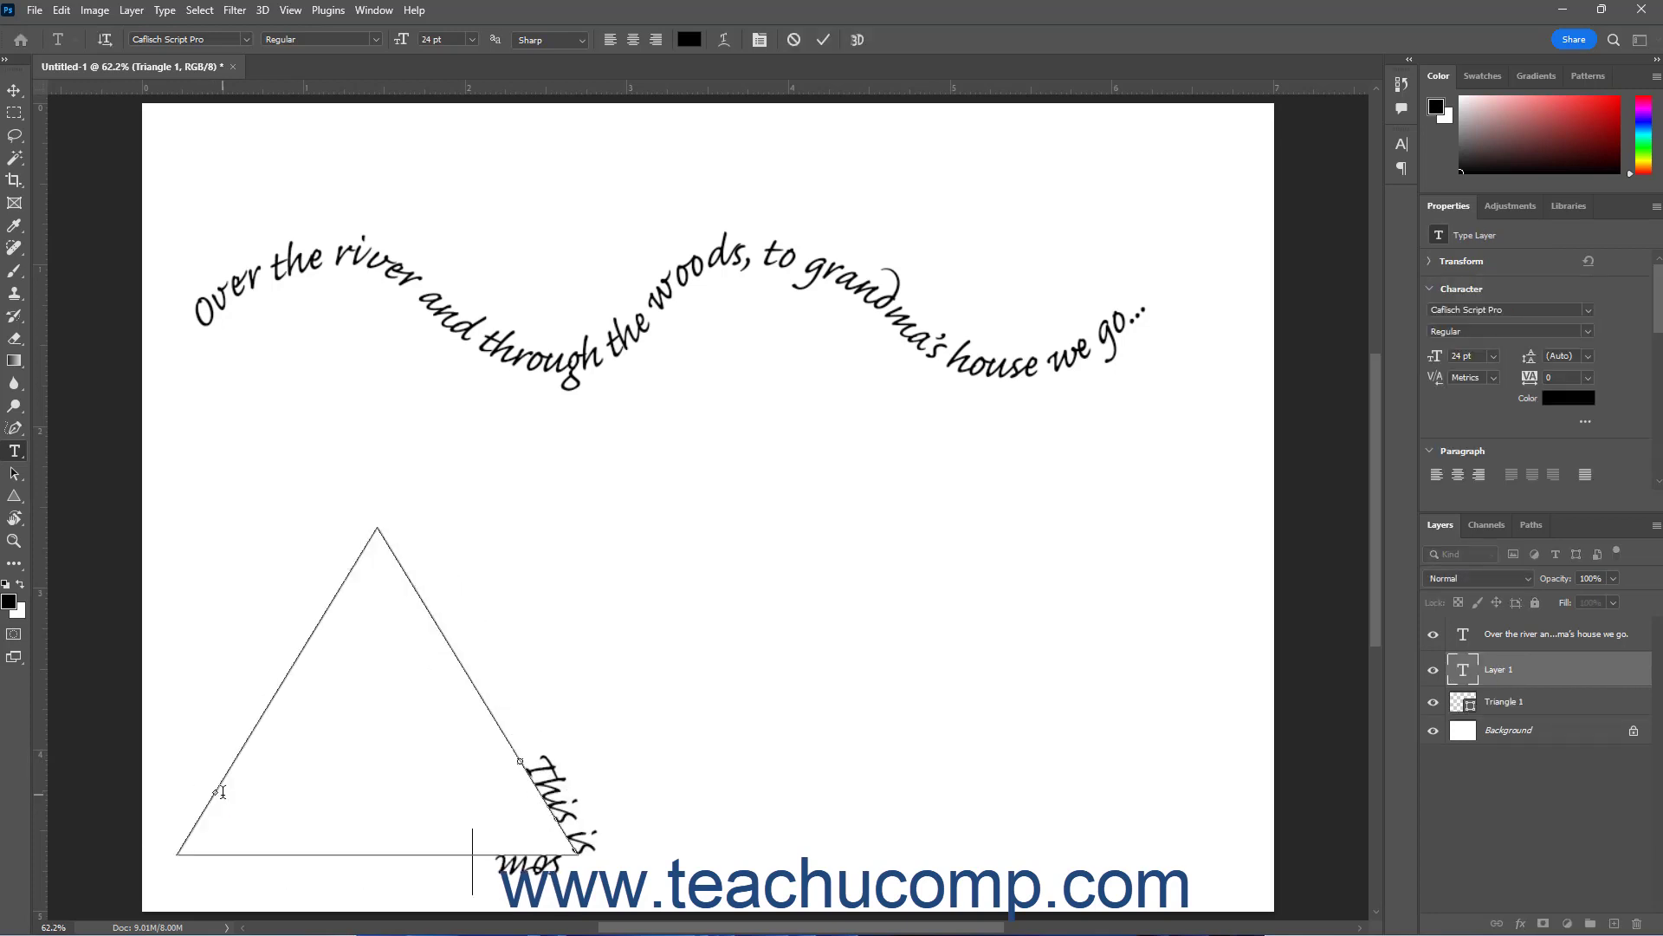
pyautogui.write('e text along')
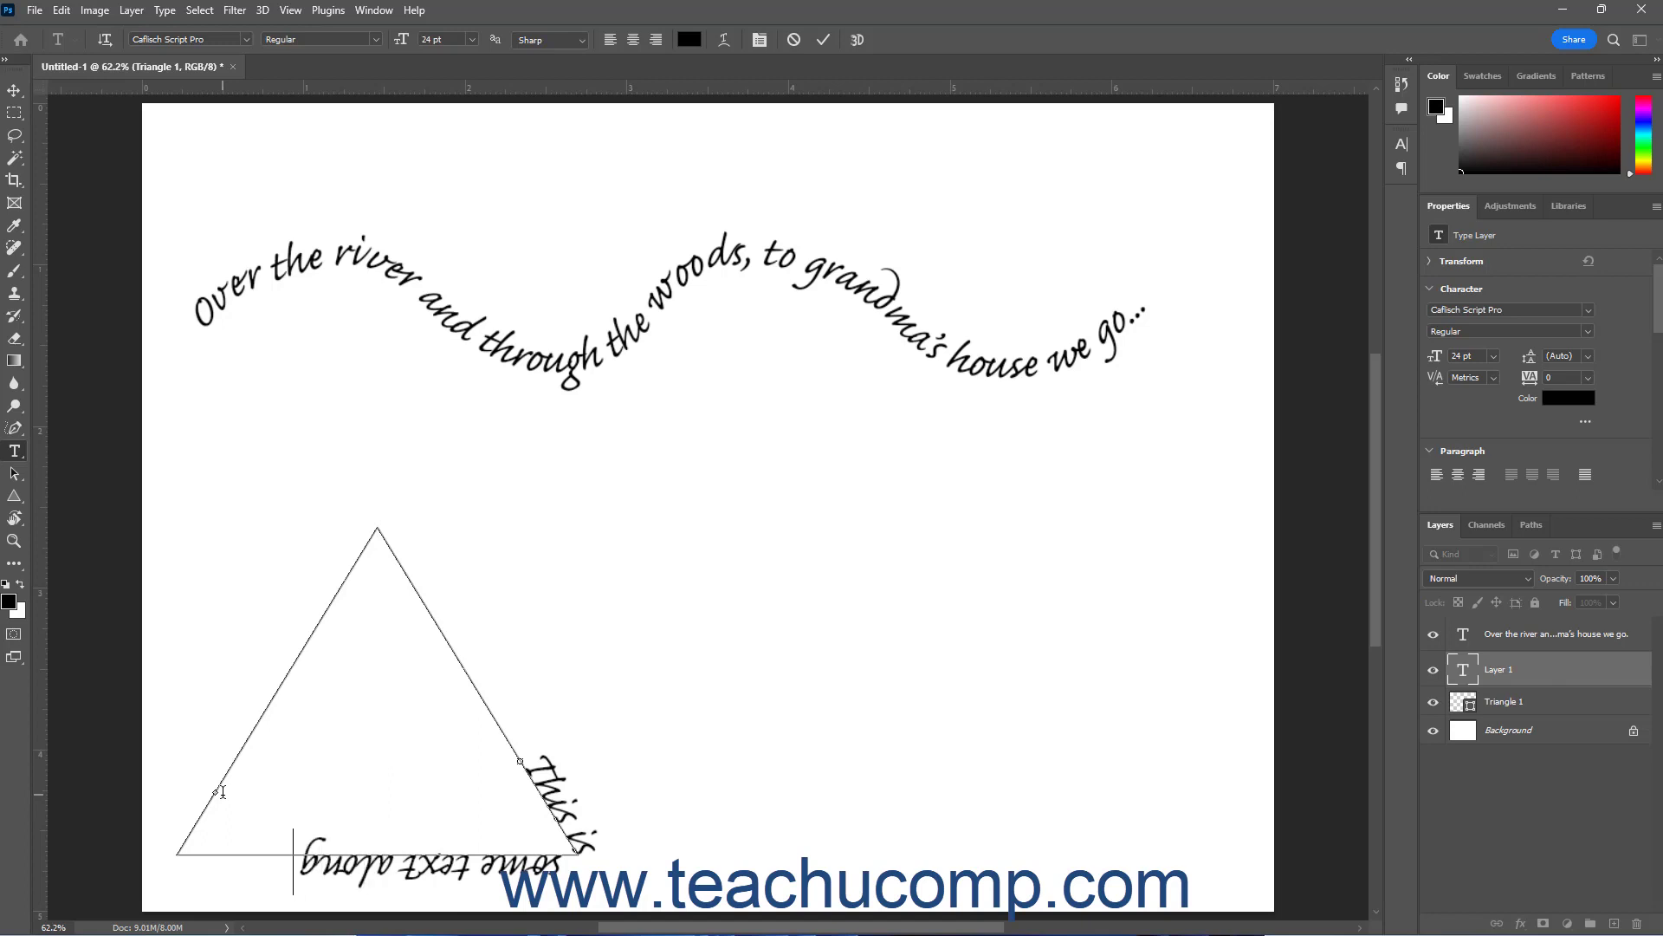
pyautogui.write(' a shape')
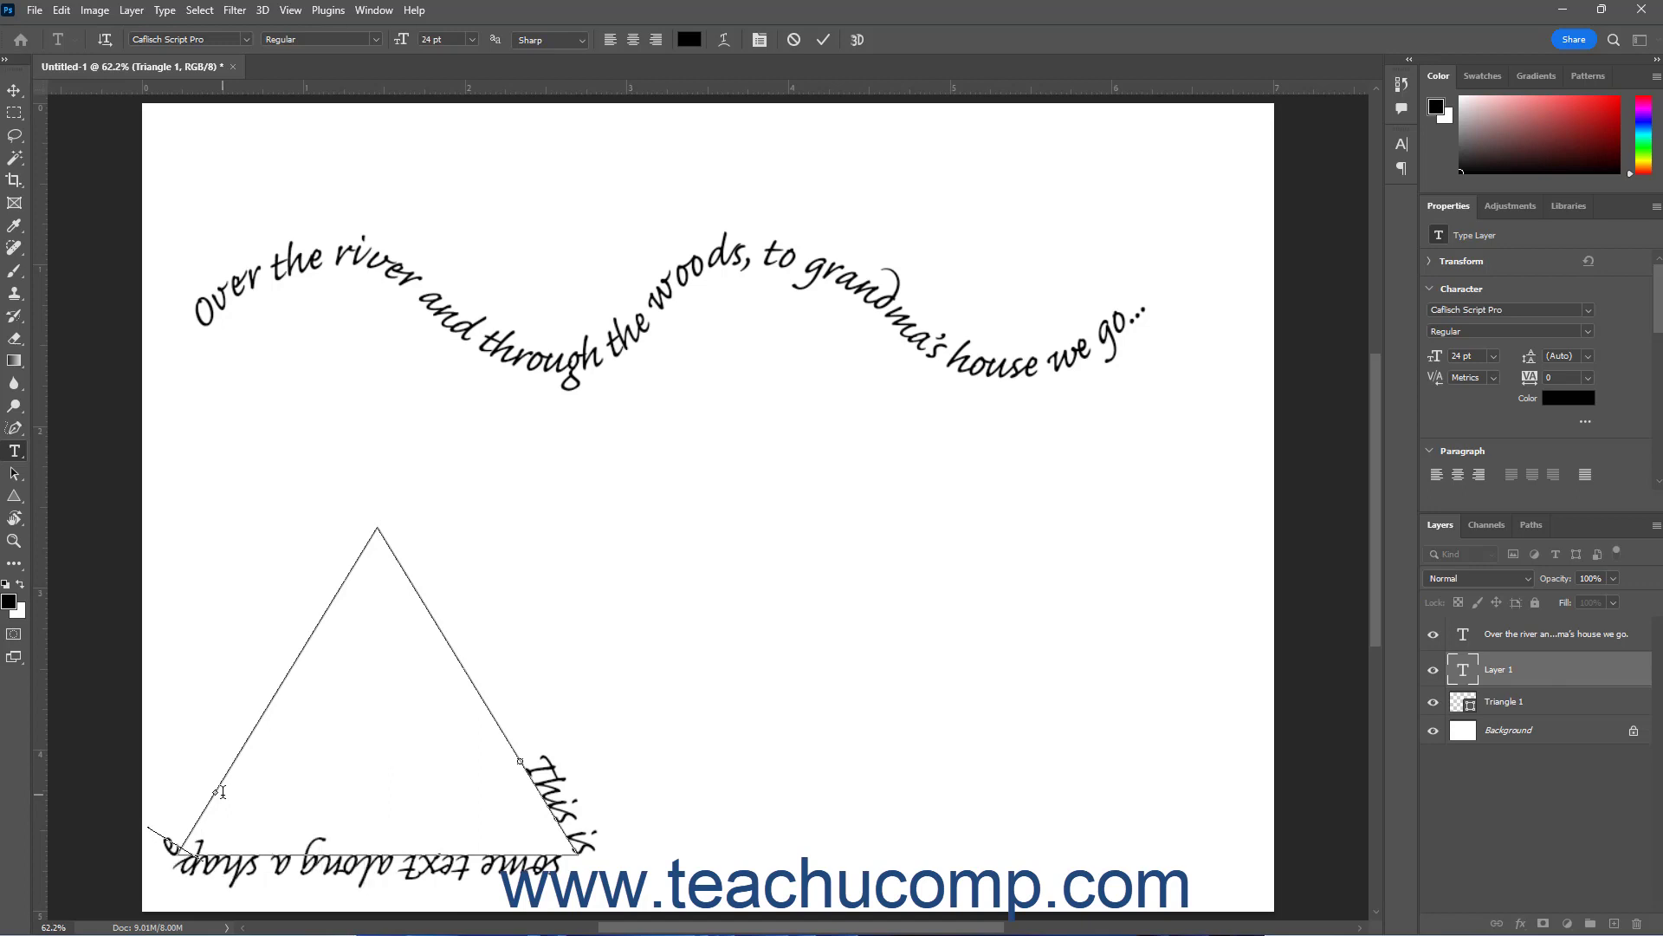
pyautogui.write(' in Photoshop')
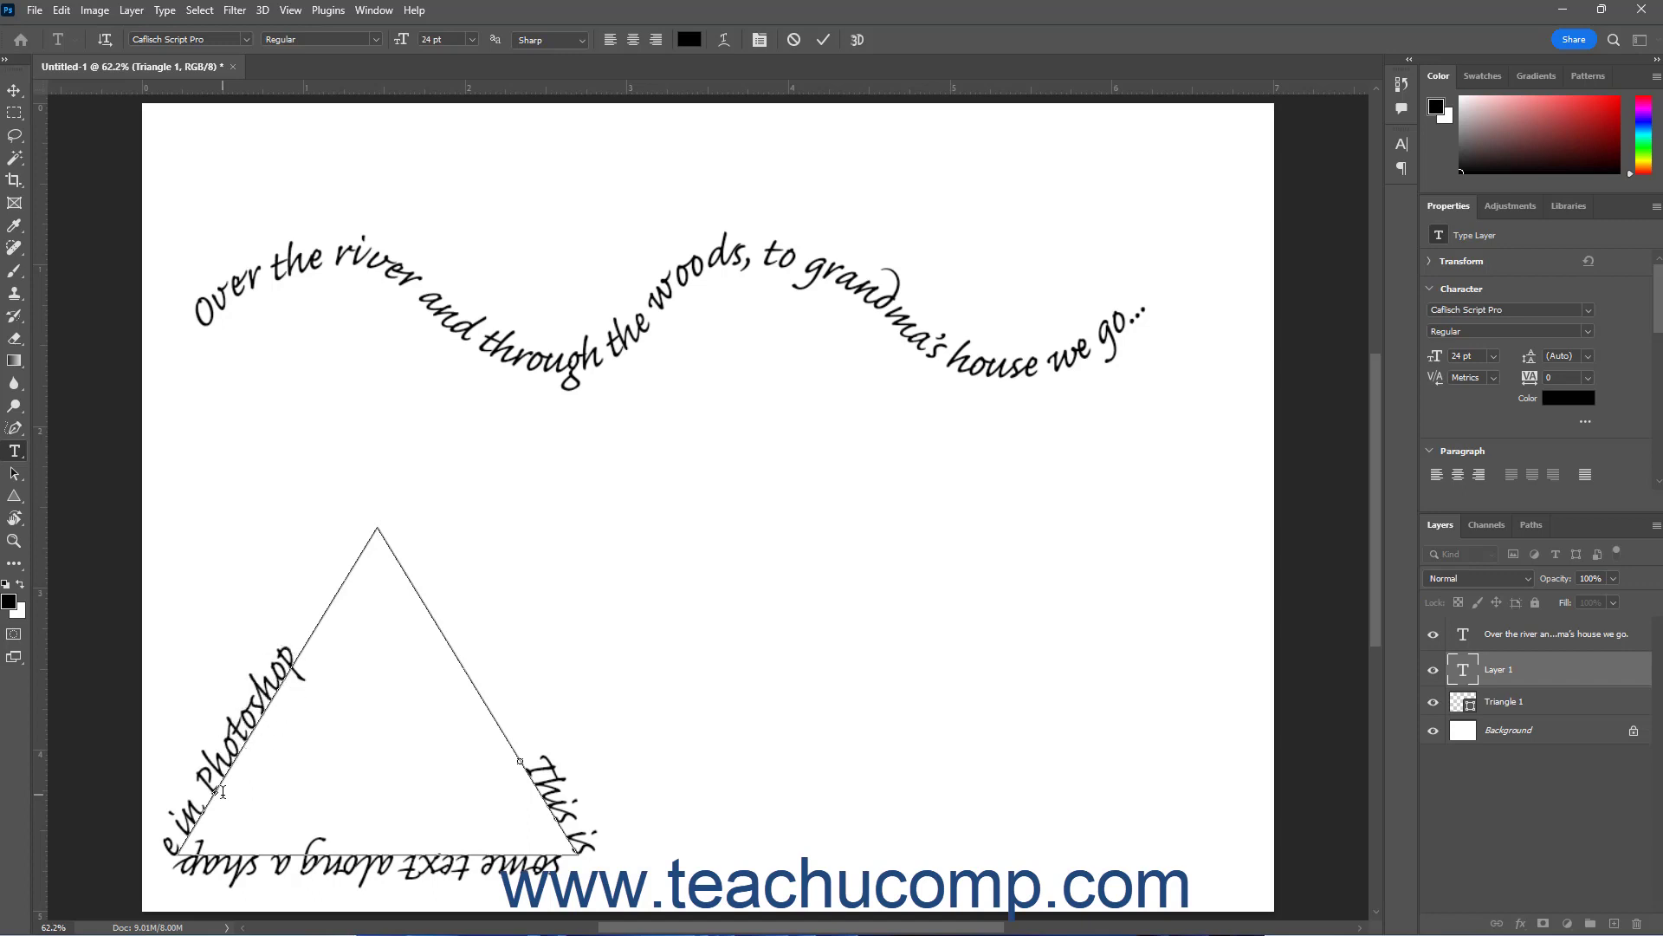
pyautogui.write('...')
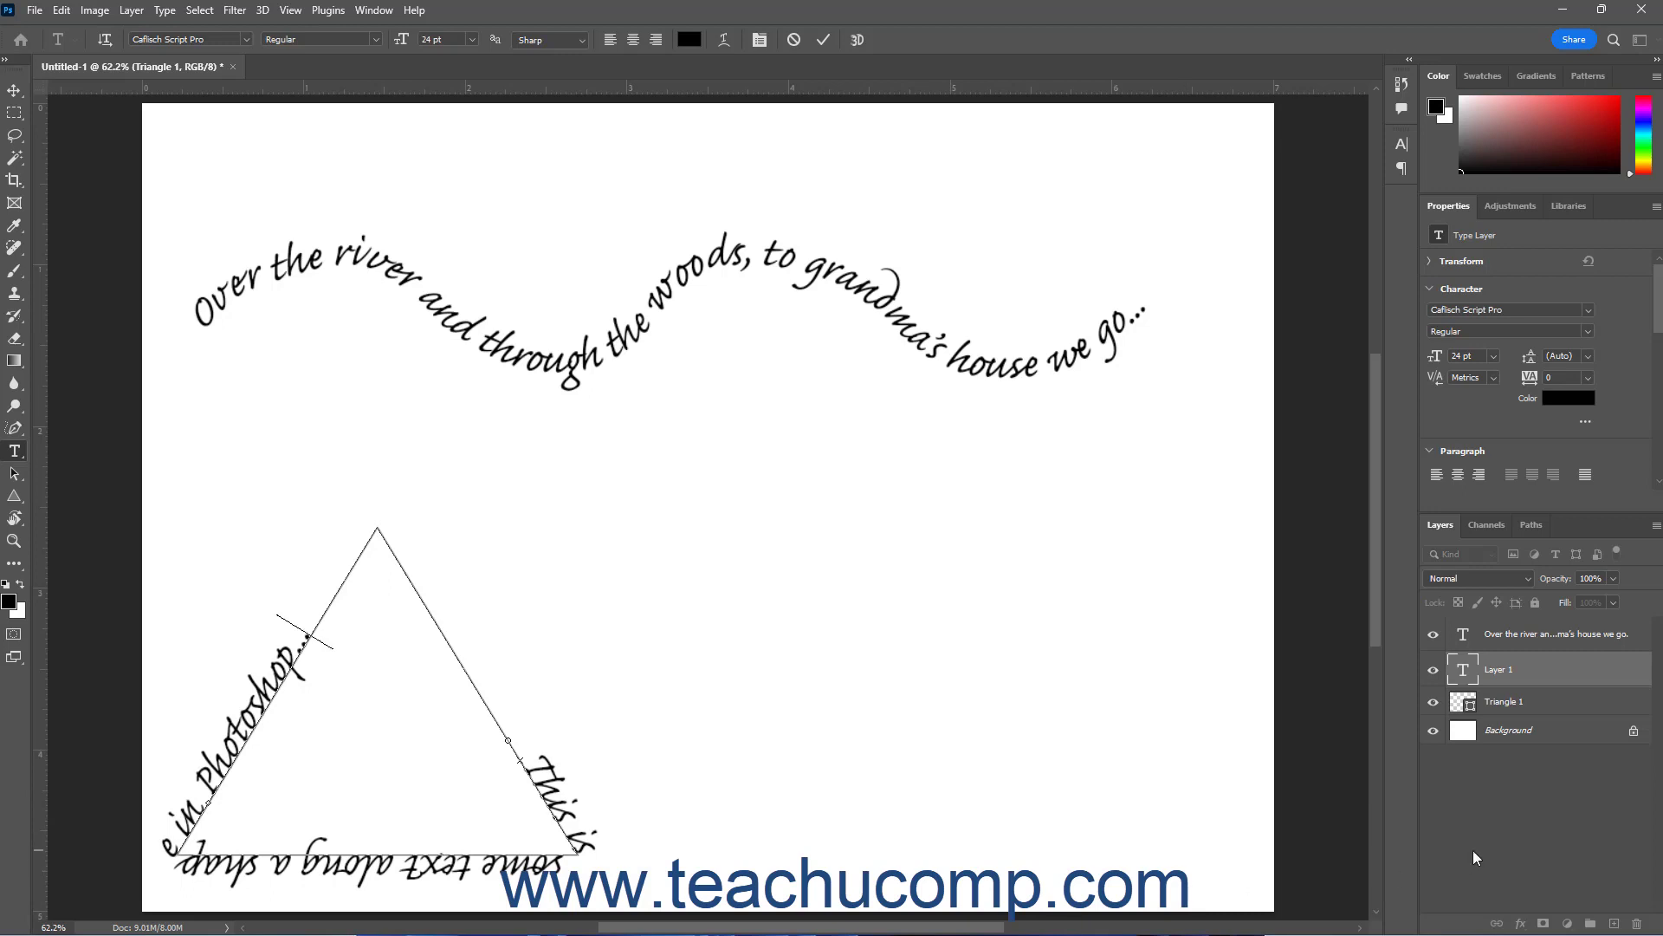
pyautogui.click(1533, 703)
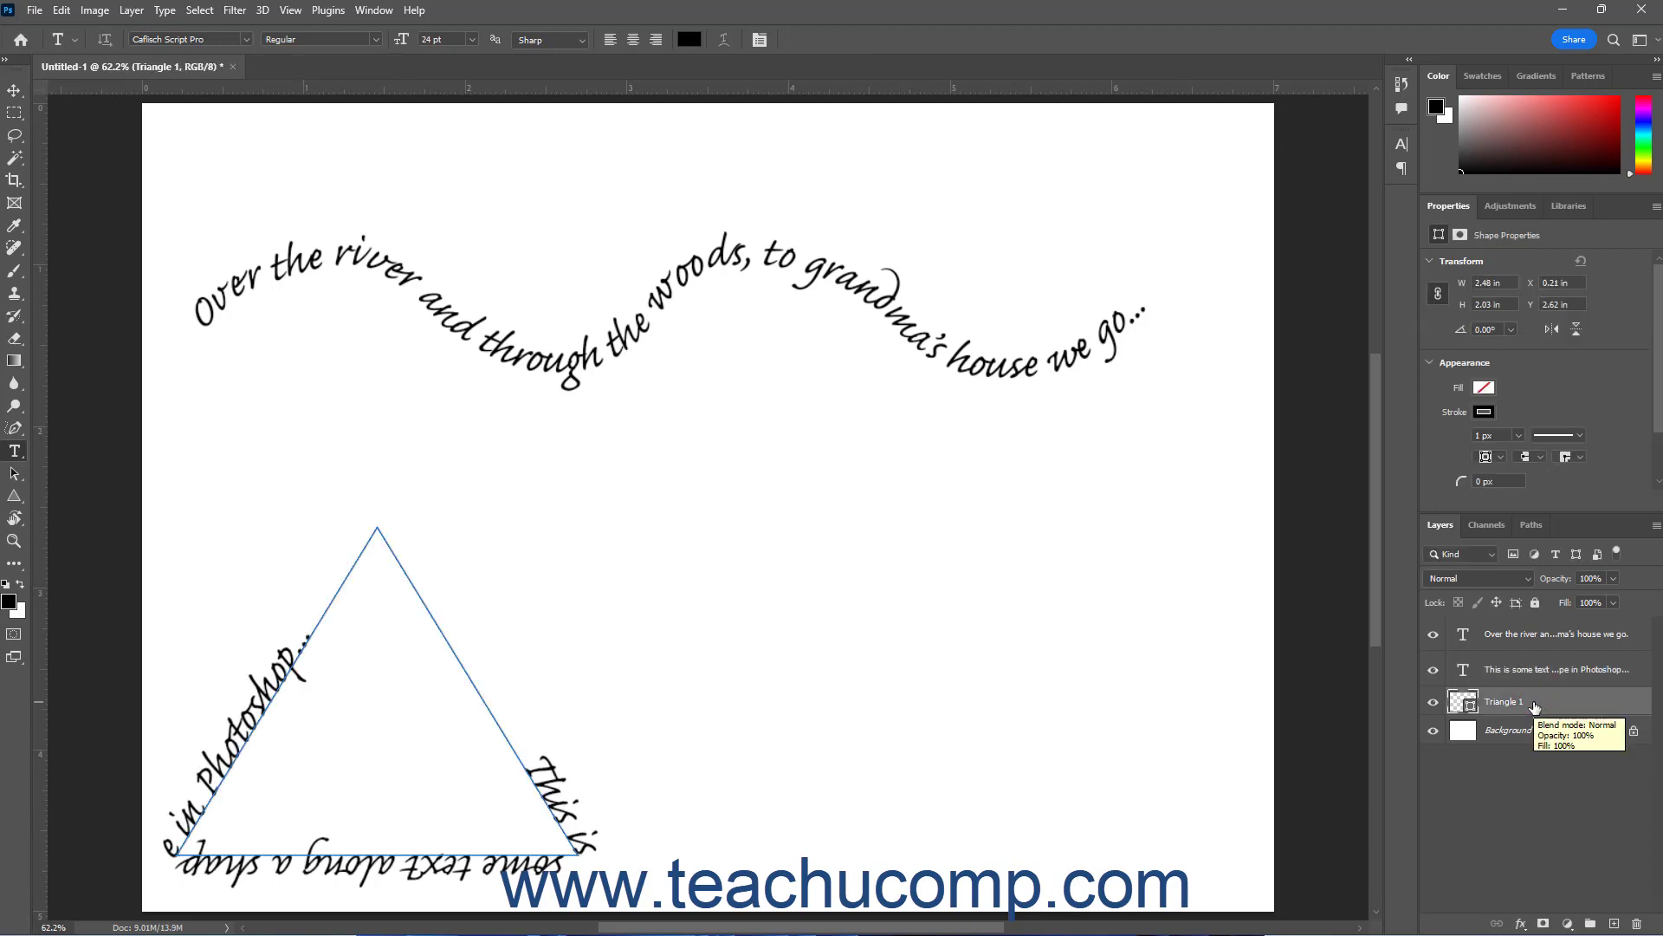
pyautogui.click(1550, 668)
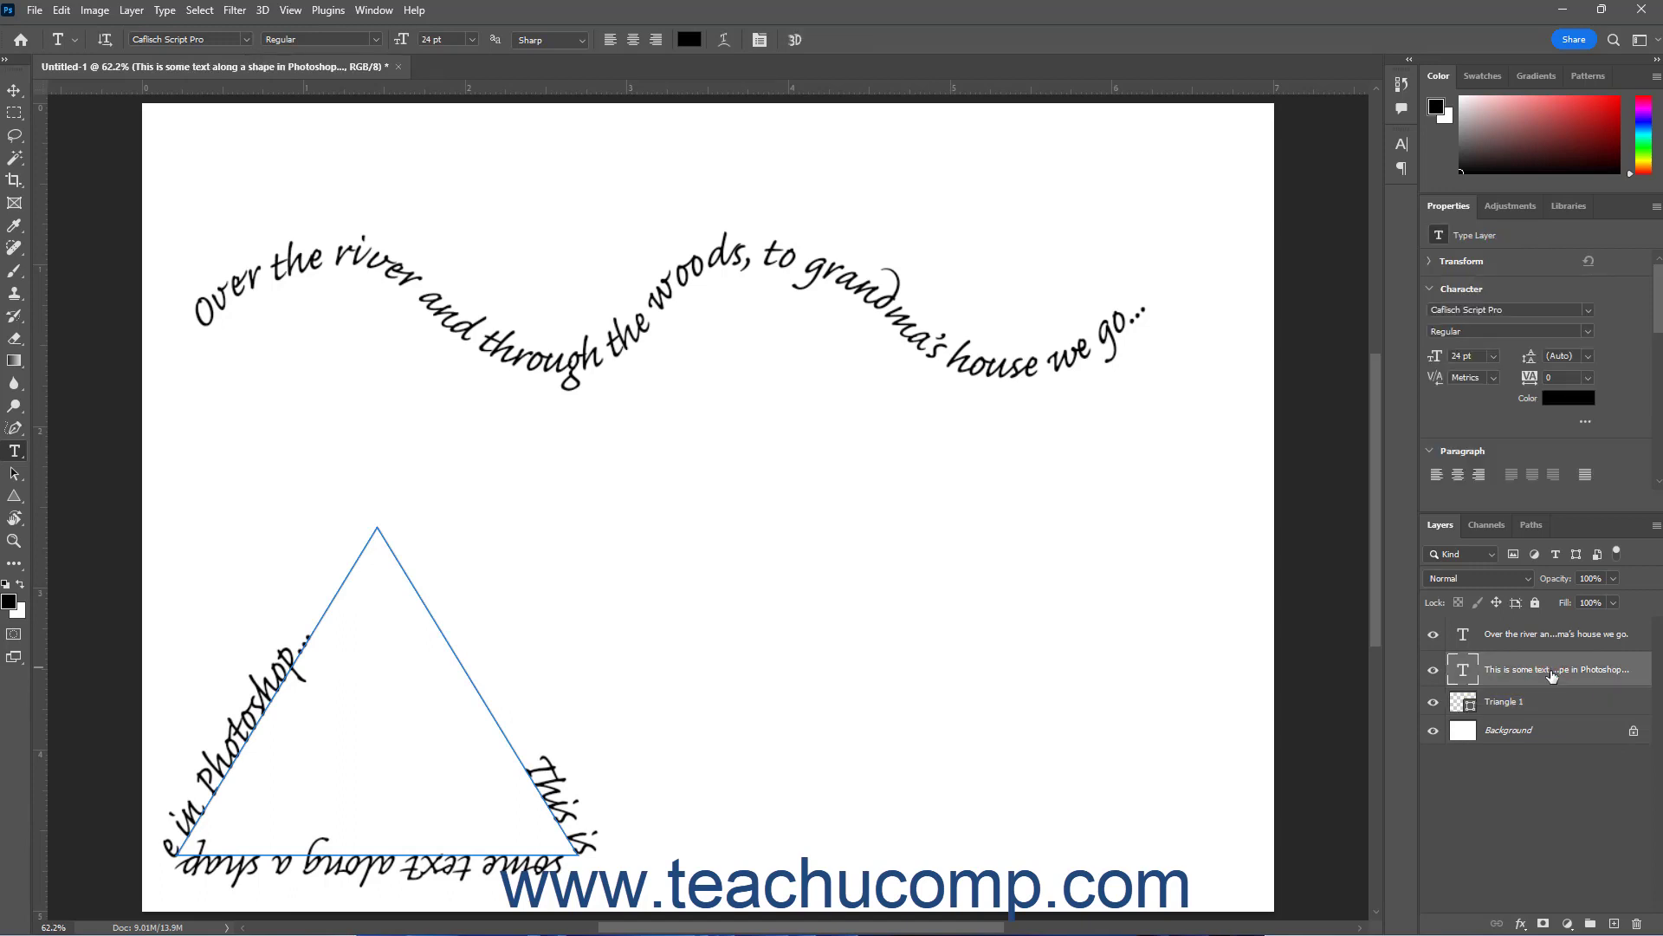